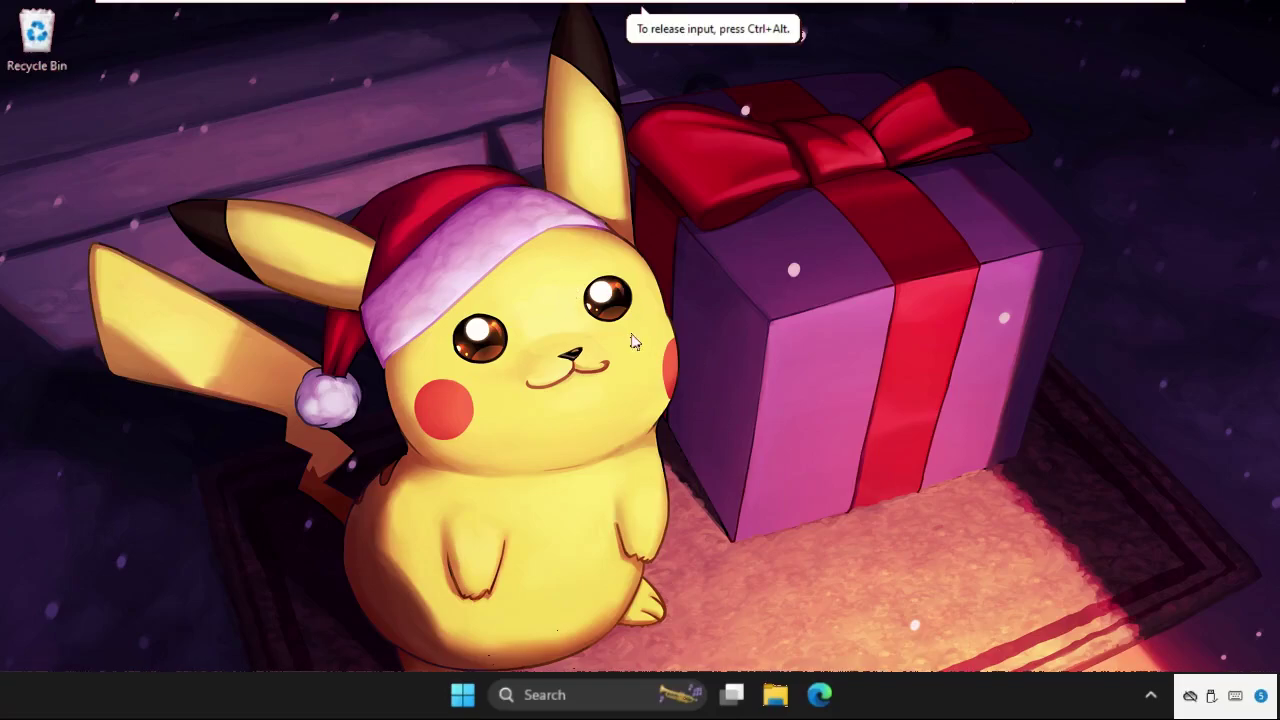
- Open Task Manager, start creating a new task, and browse for the program to run
click(513, 690)
text(task)
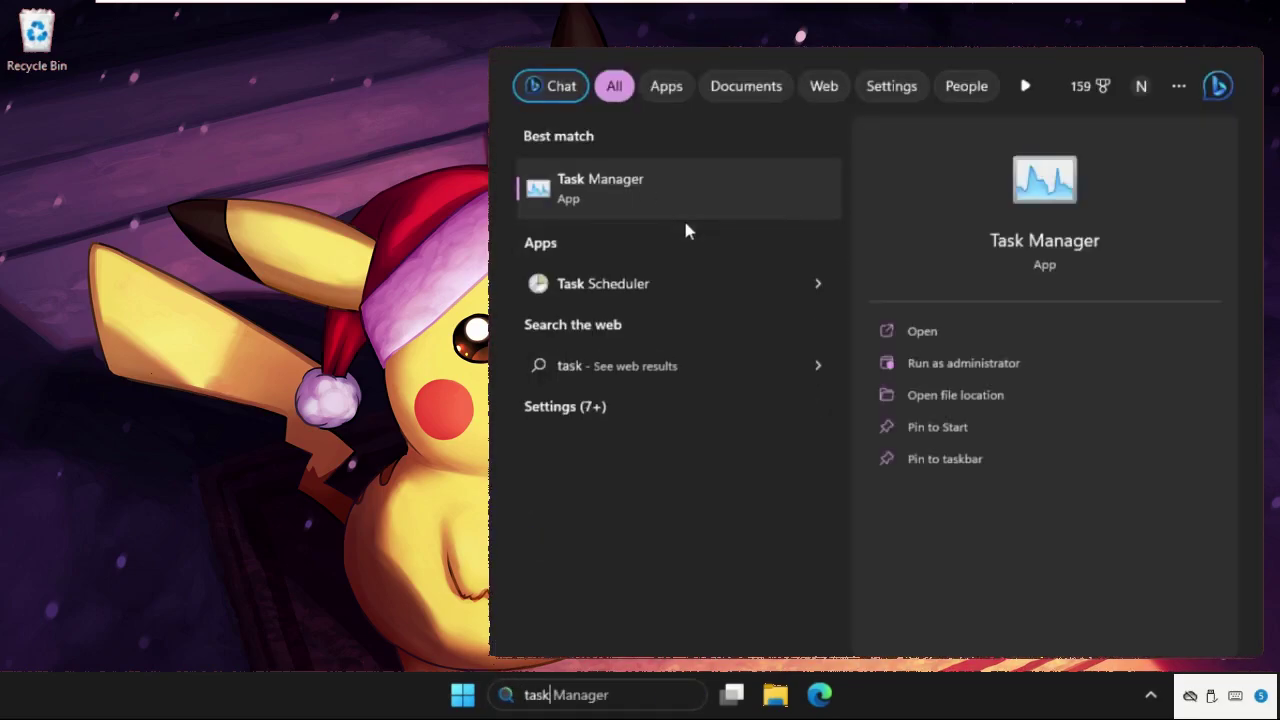
click(694, 203)
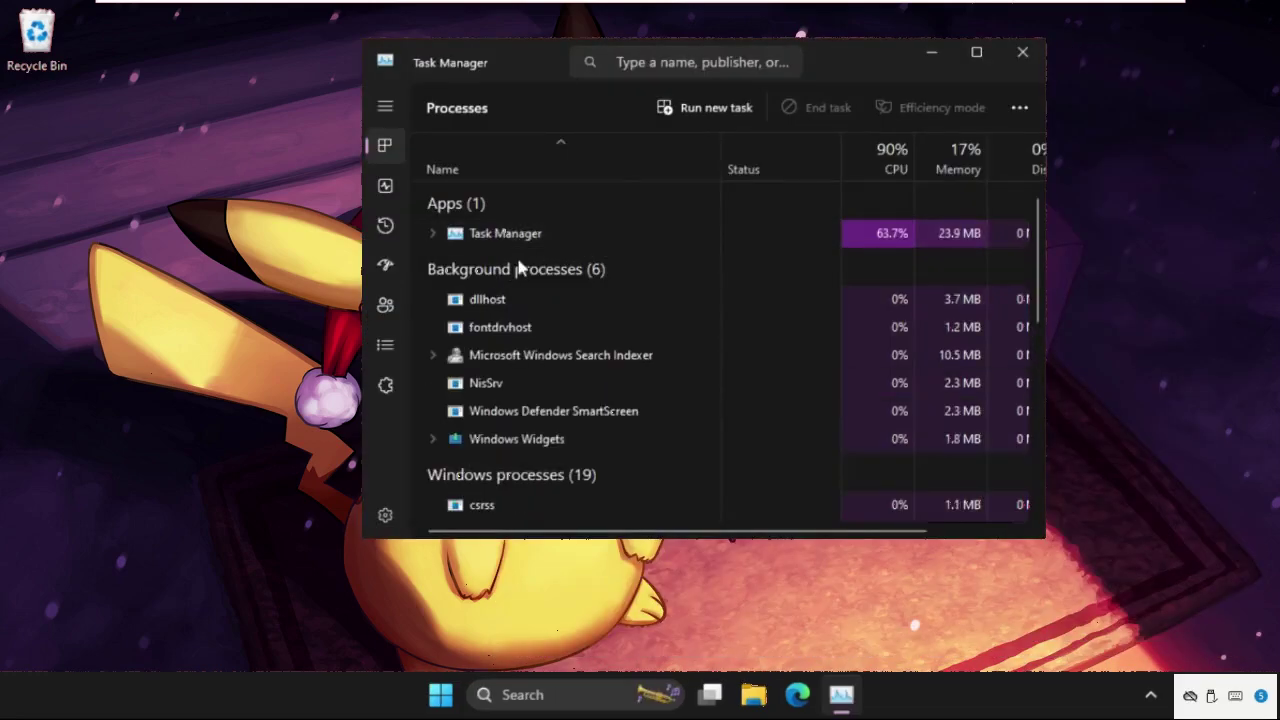
click(715, 108)
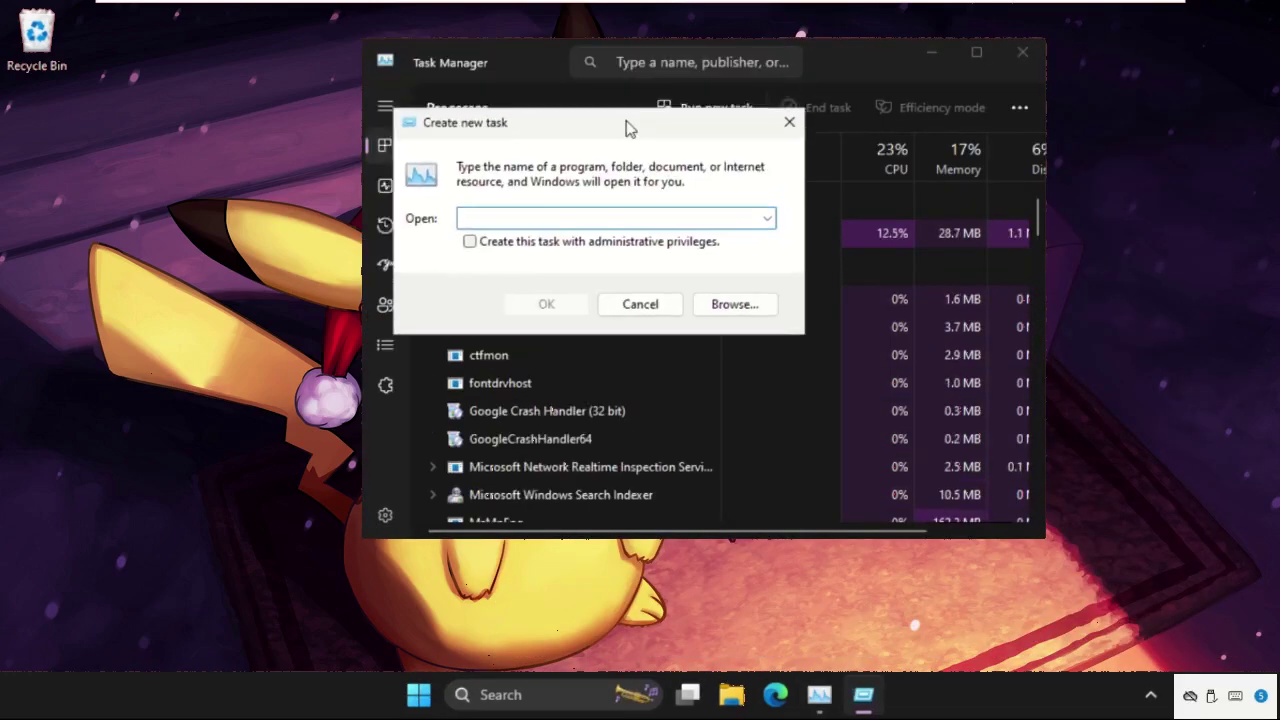
click(765, 379)
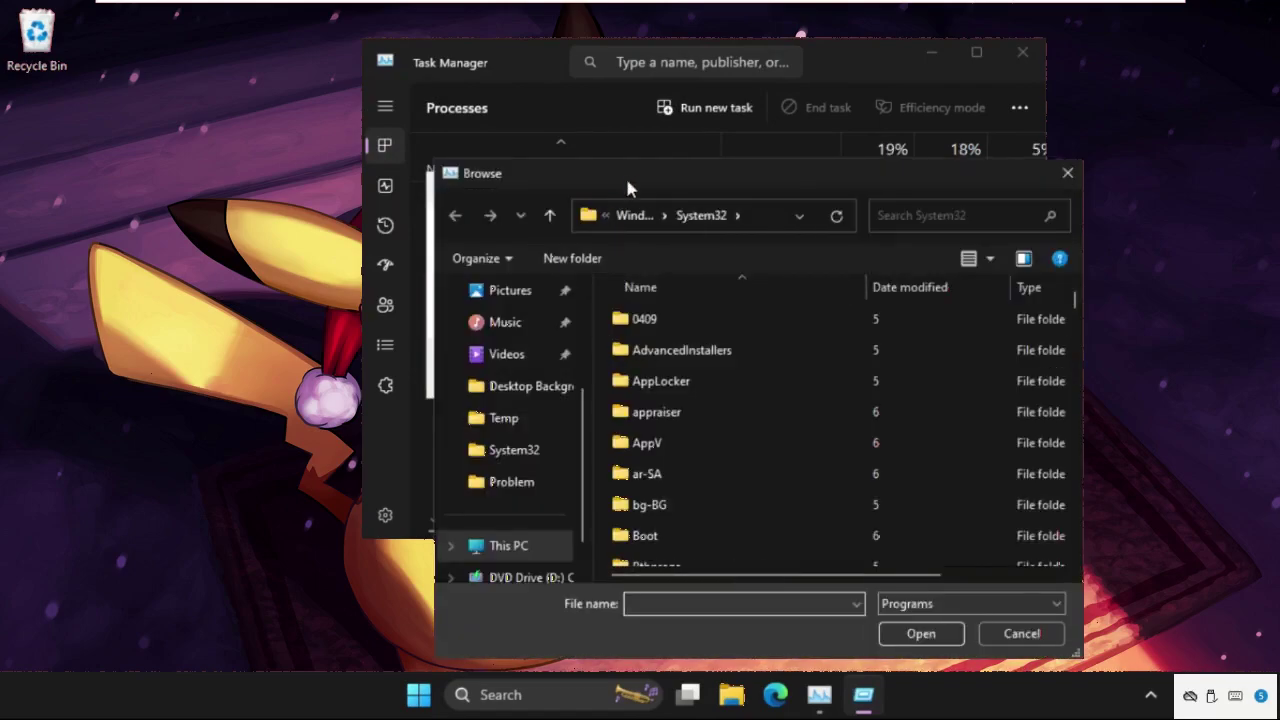
- Navigate to the C:\Windows\System32 folder in the program browser
drag(627, 167, 580, 70)
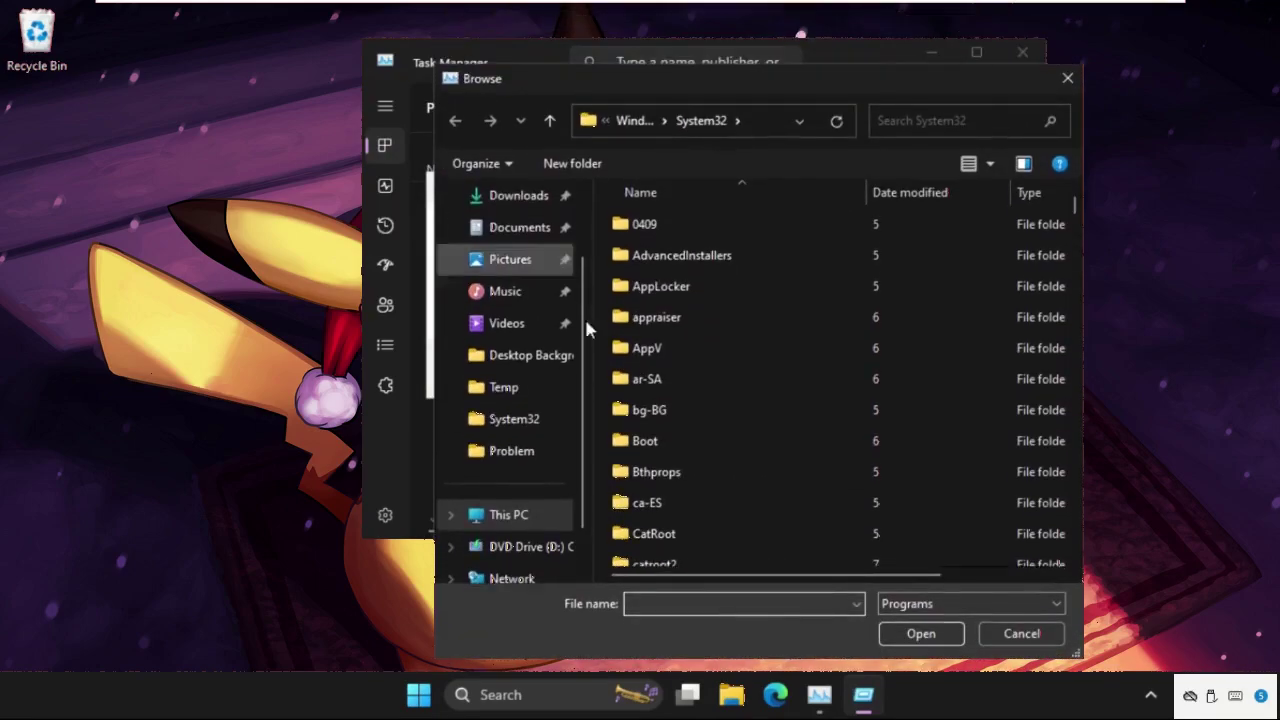
click(538, 513)
double_click(668, 253)
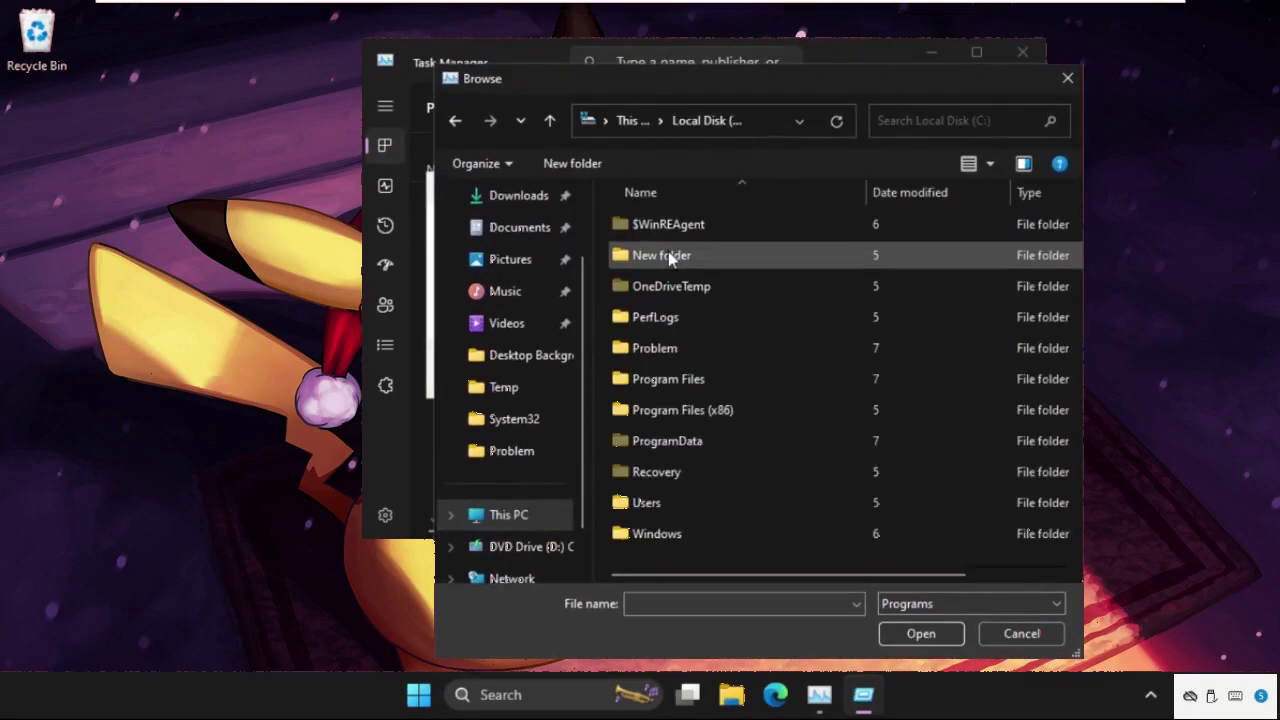
double_click(658, 535)
scroll(674, 450, down, 6)
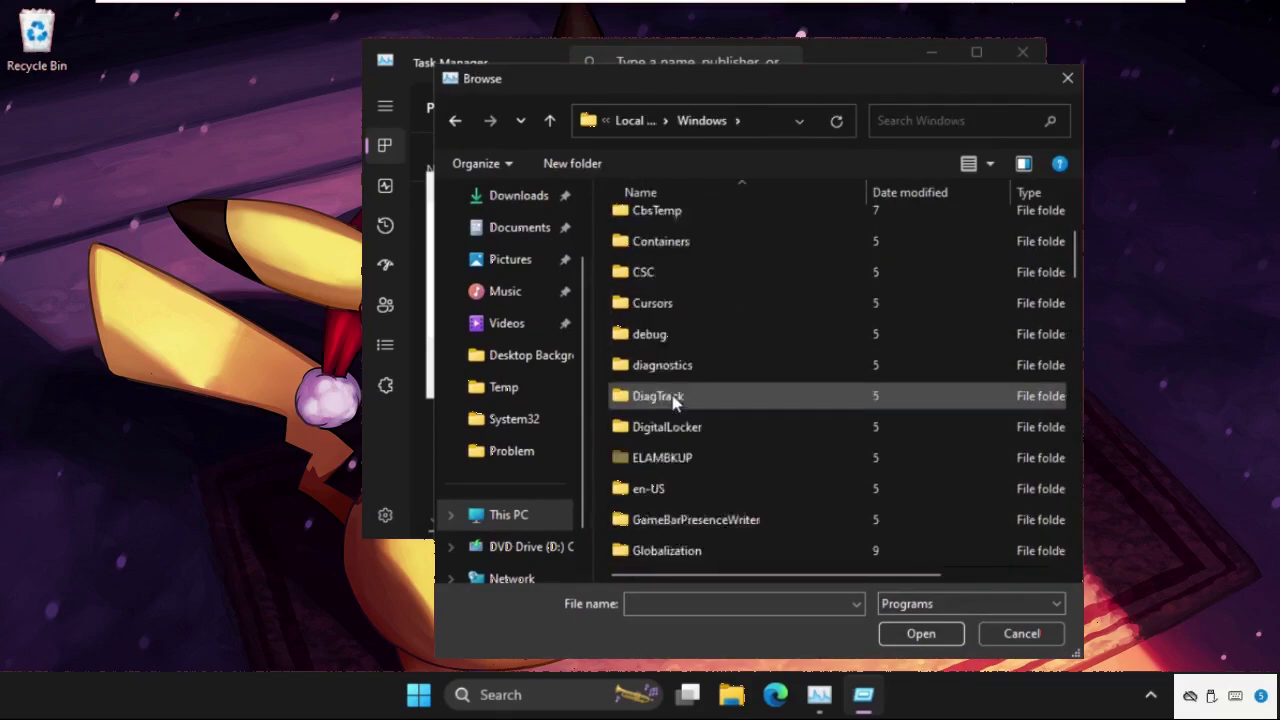
scroll(674, 398, down, 10)
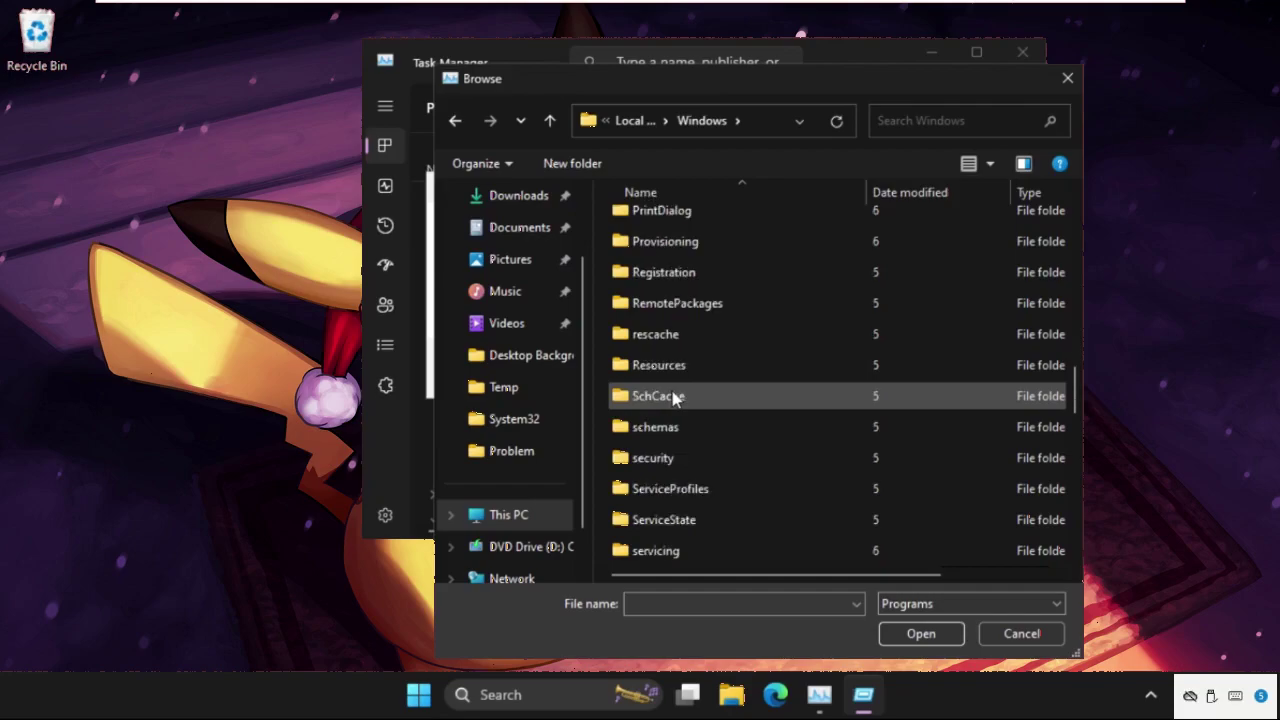
scroll(672, 398, down, 2)
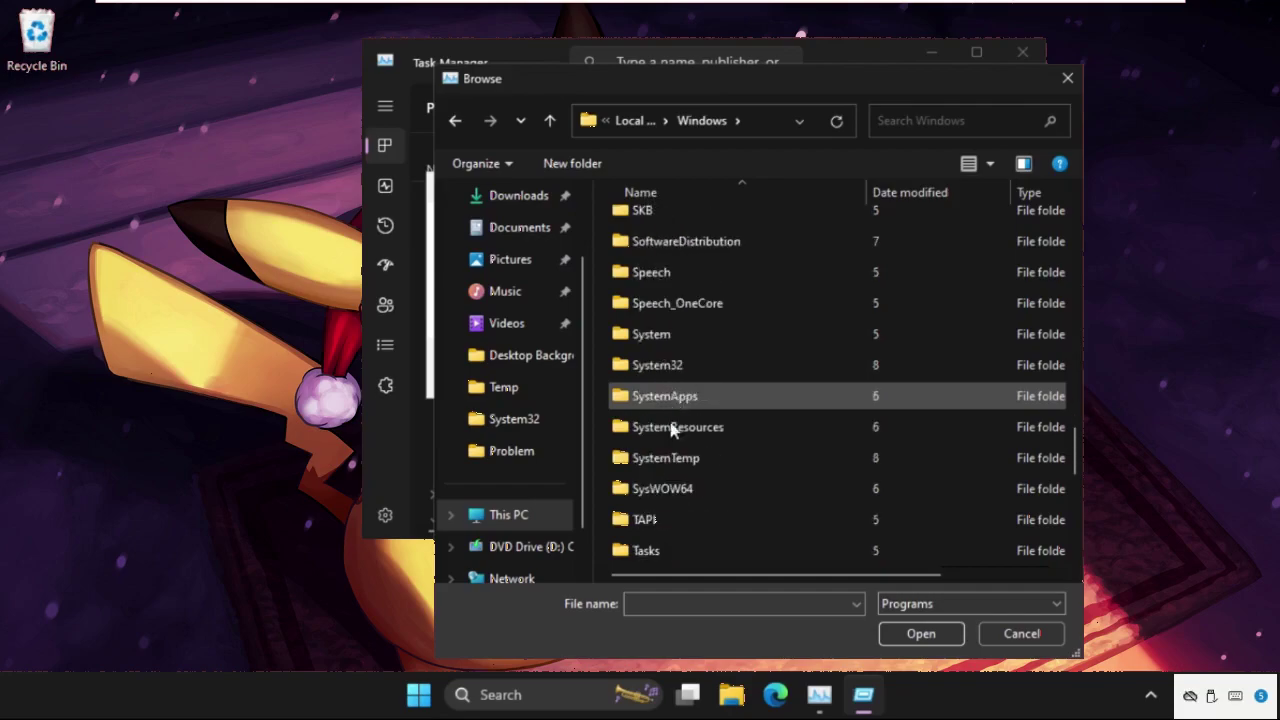
click(688, 372)
double_click(685, 366)
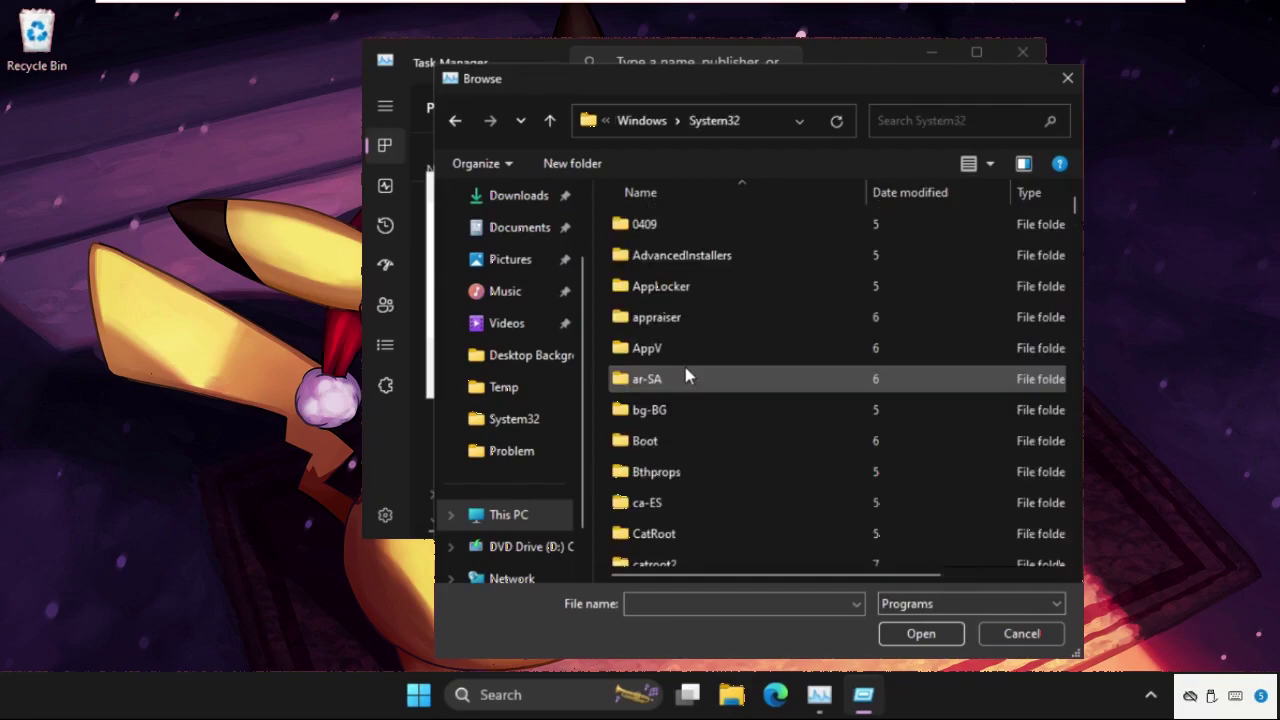
- Choose cmd from the System32 folder as the program for the new task
scroll(685, 370, down, 6)
text(calc)
click(685, 366)
scroll(685, 370, down, 5)
click(666, 488)
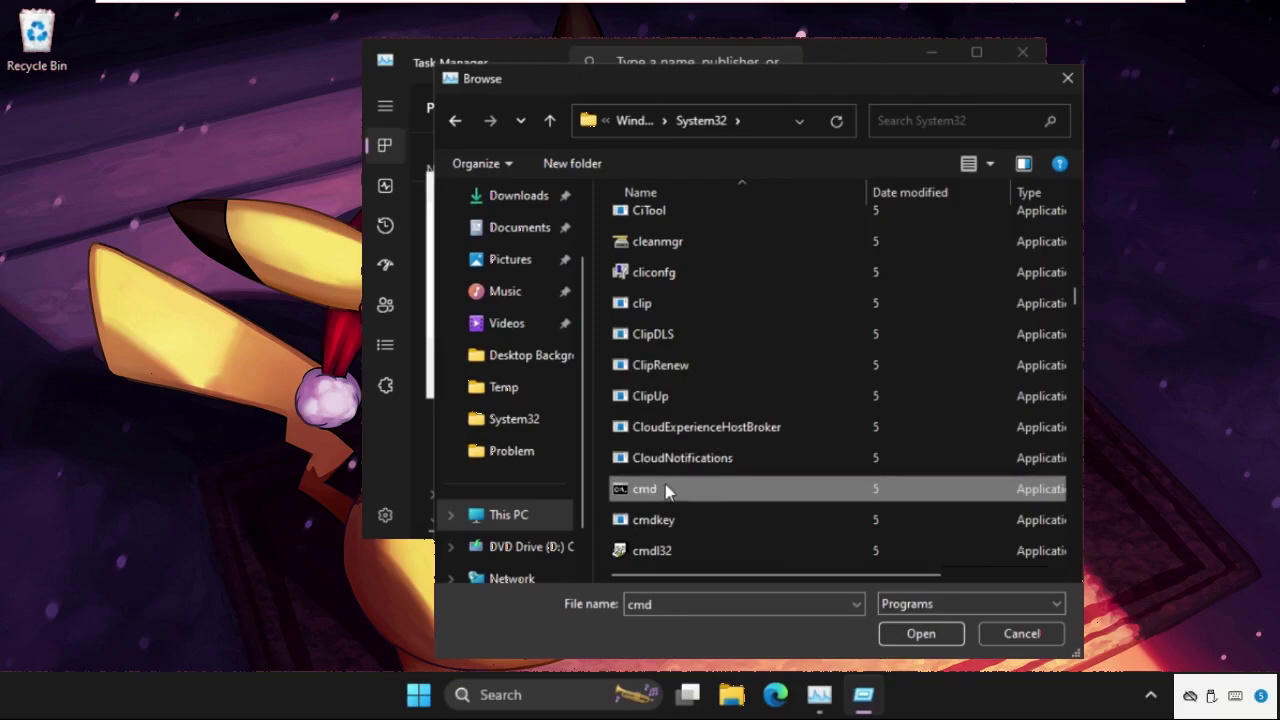
click(921, 634)
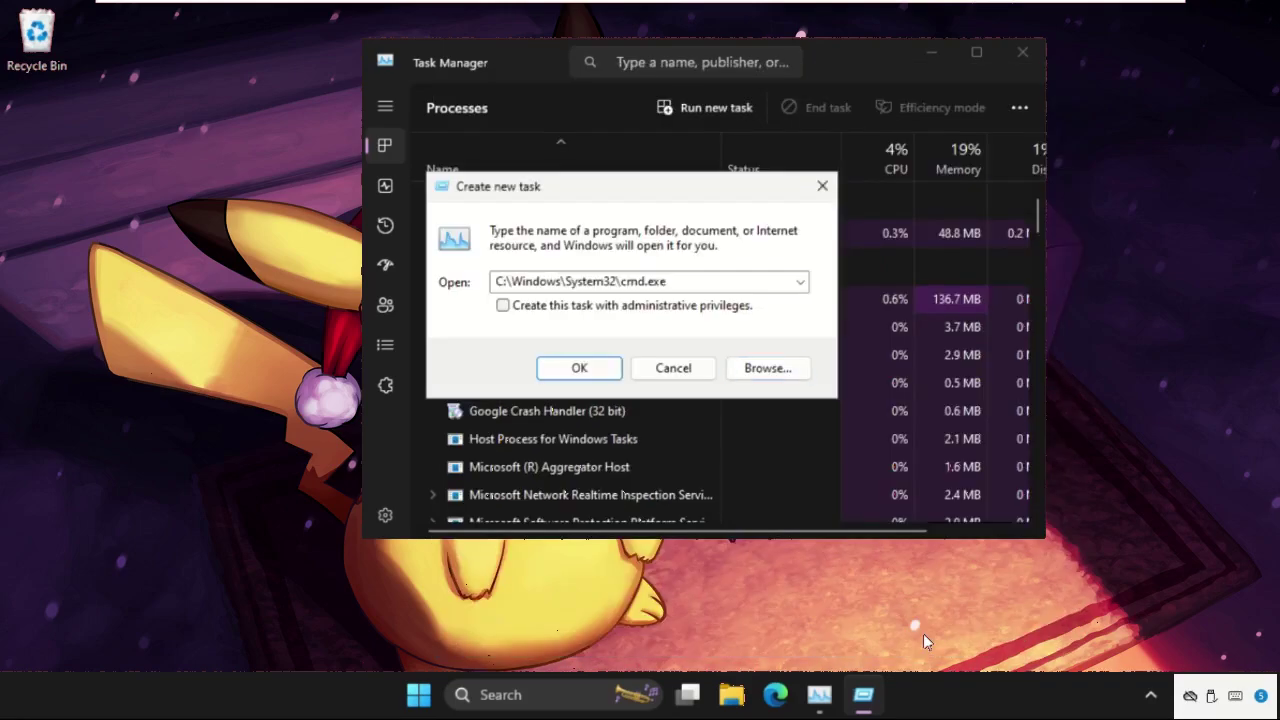
- Run cmd.exe as a new task with administrative privileges and close Task Manager
click(511, 315)
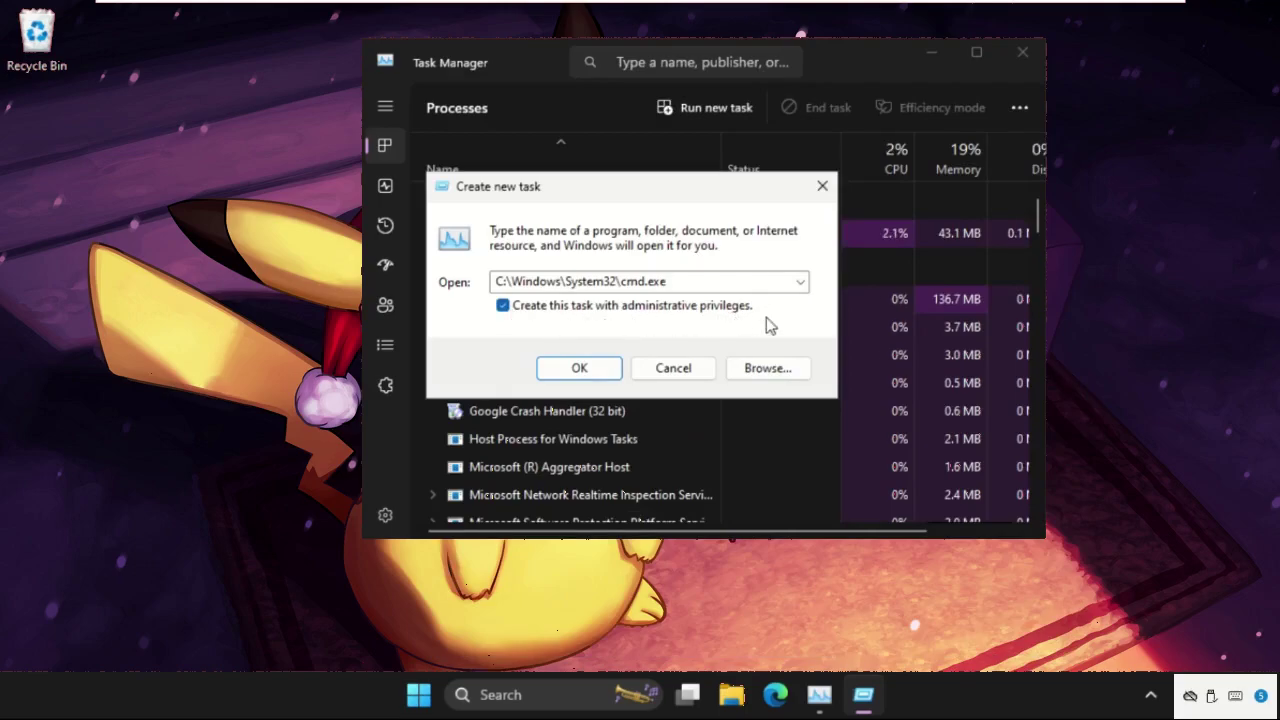
click(579, 368)
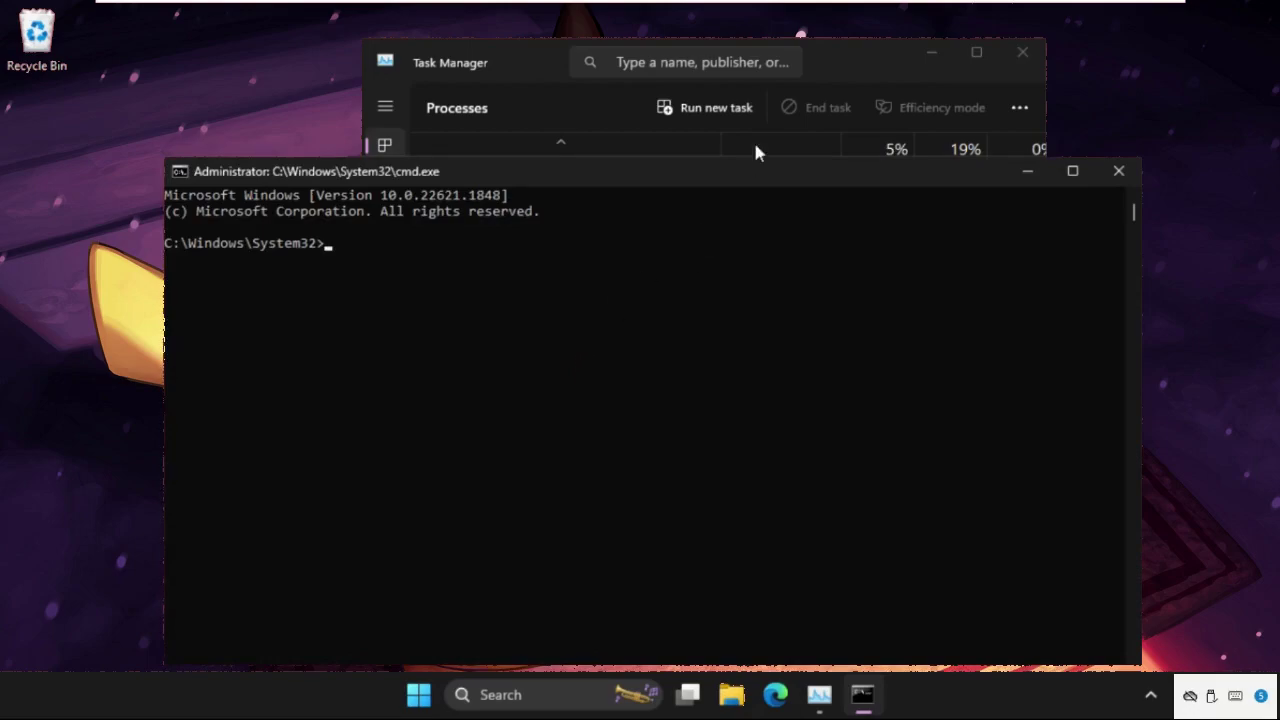
click(1022, 52)
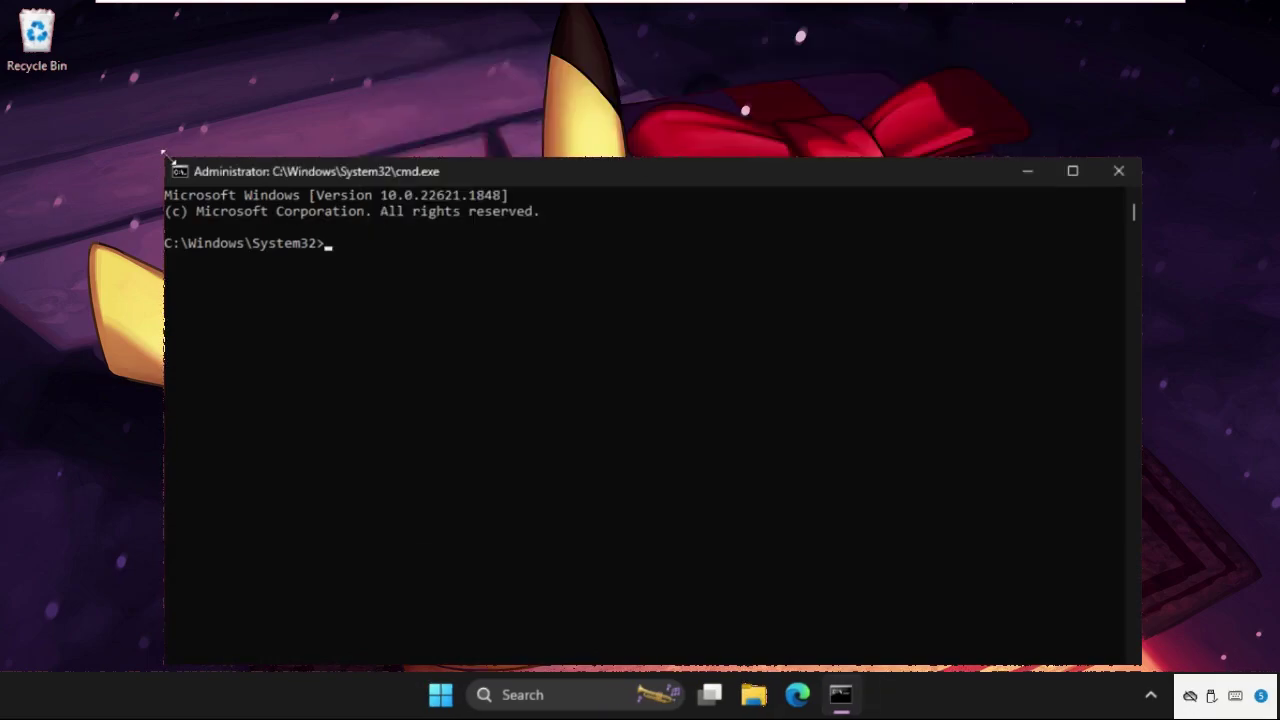
- Shrink and reposition the Command Prompt window, and run dism /online /cleanup-image /restorehealth in it
drag(163, 153, 263, 286)
drag(477, 306, 365, 112)
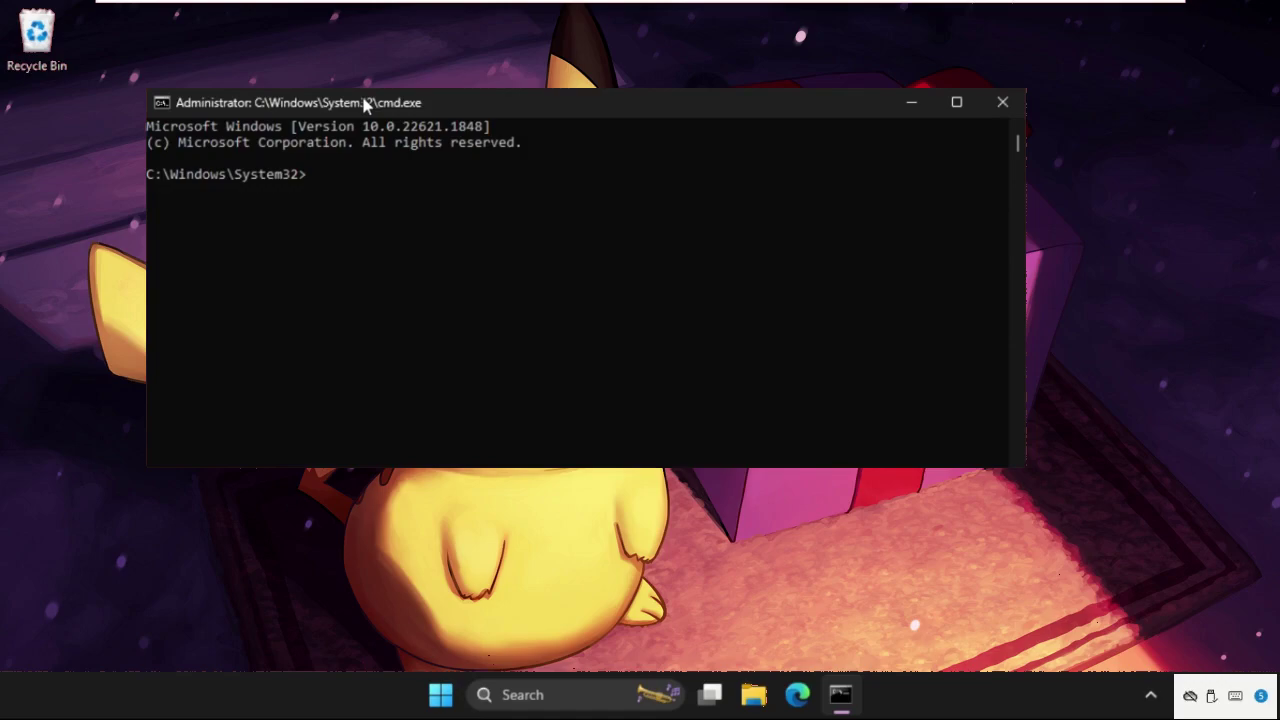
text(sm /online /cleanup-i)
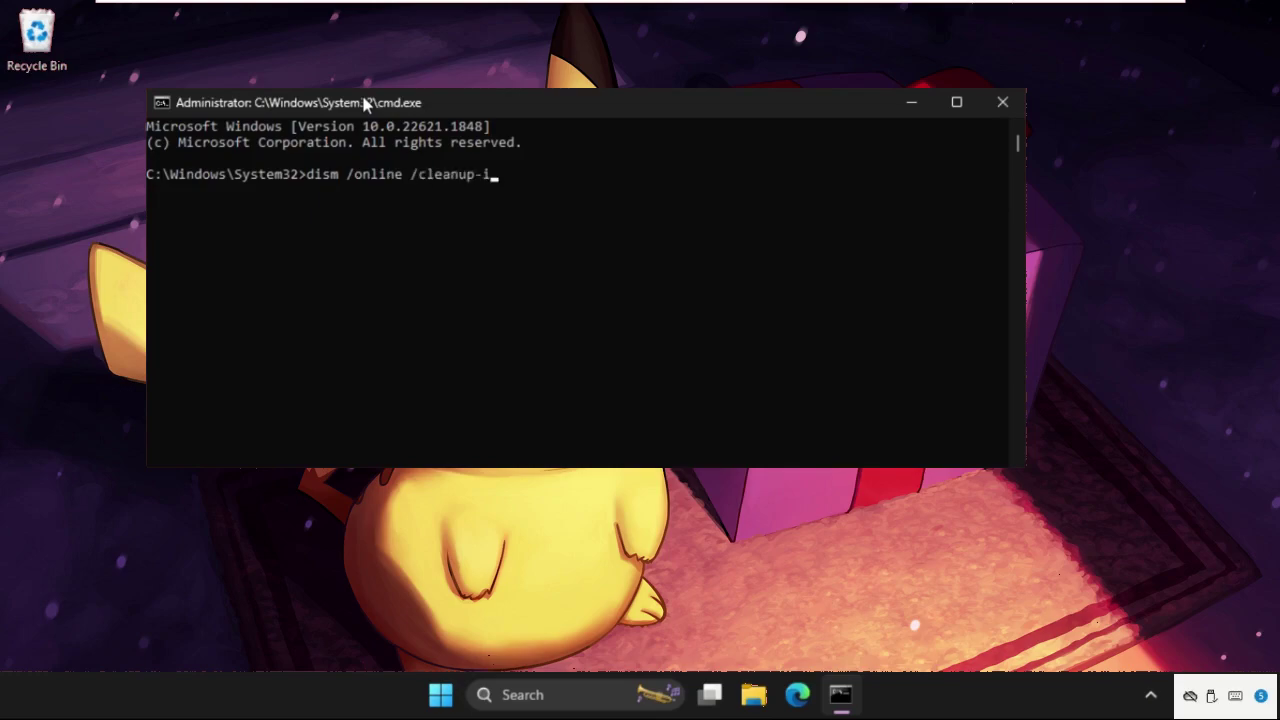
text(mage /restoreheal)
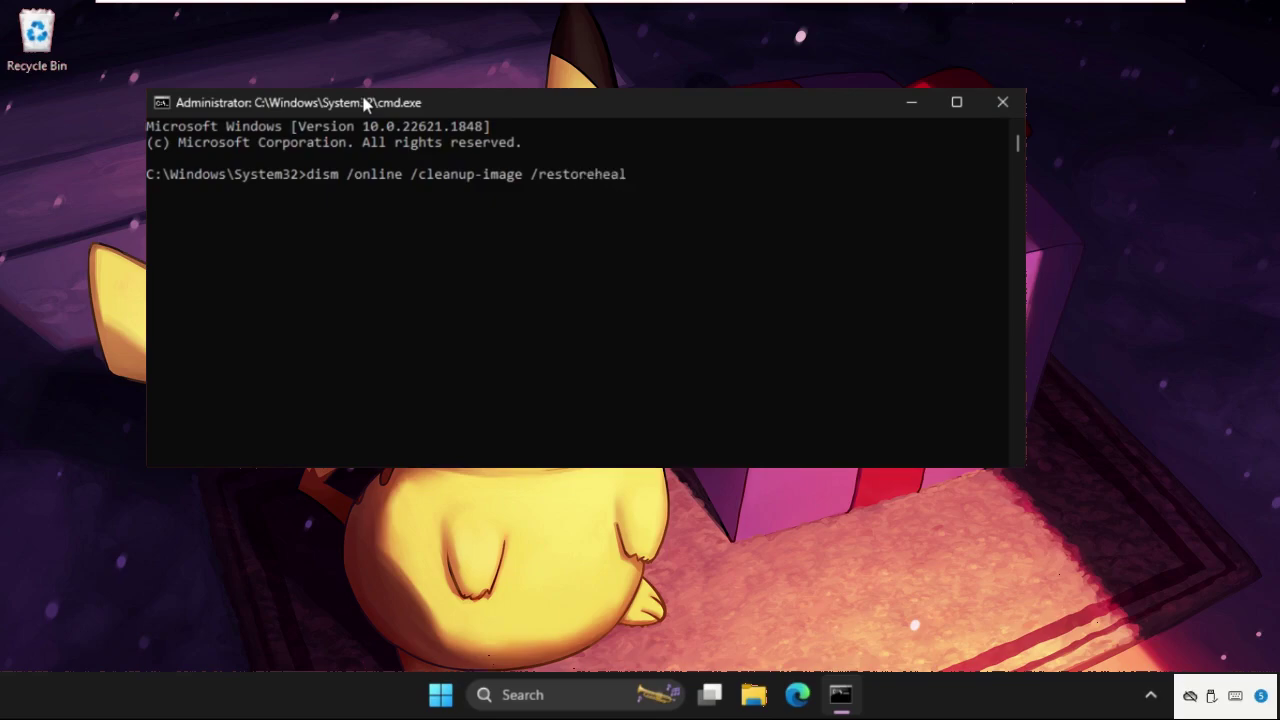
text(th)
key(Return)
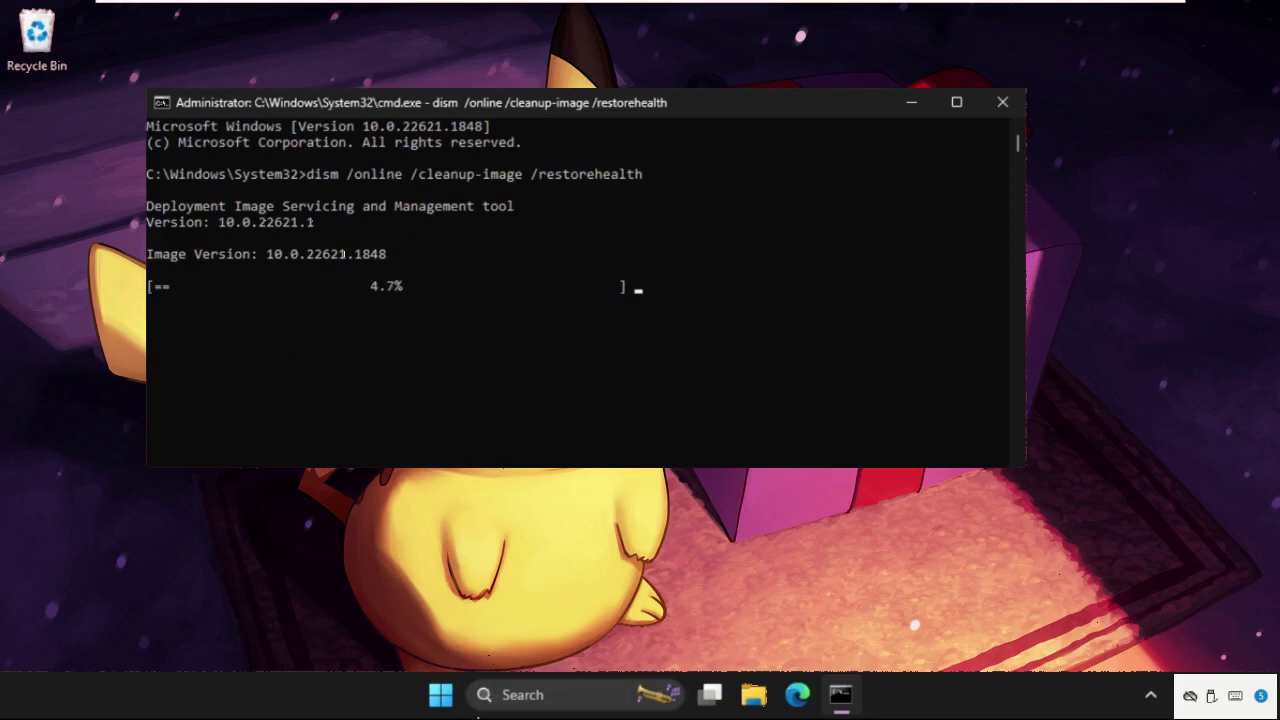
- Open Device Manager and bring up the driver properties of the Standard PS/2 Keyboard
right_click(448, 703)
click(423, 252)
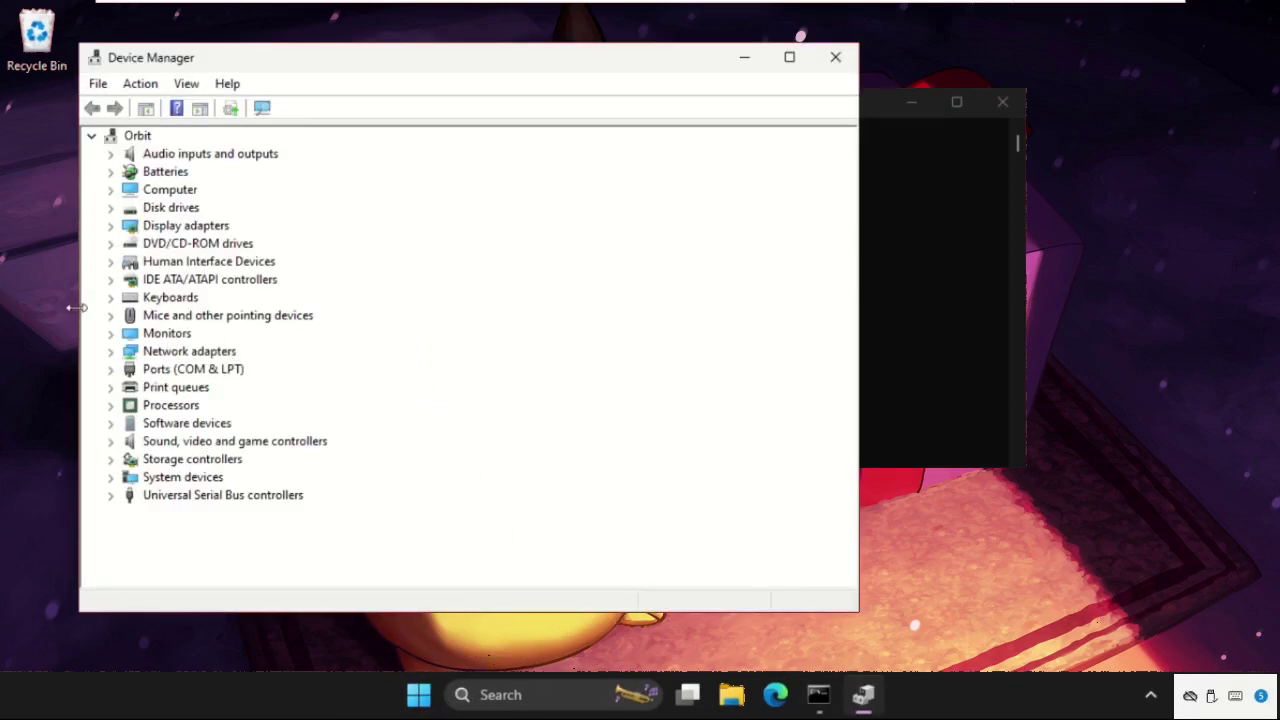
click(110, 333)
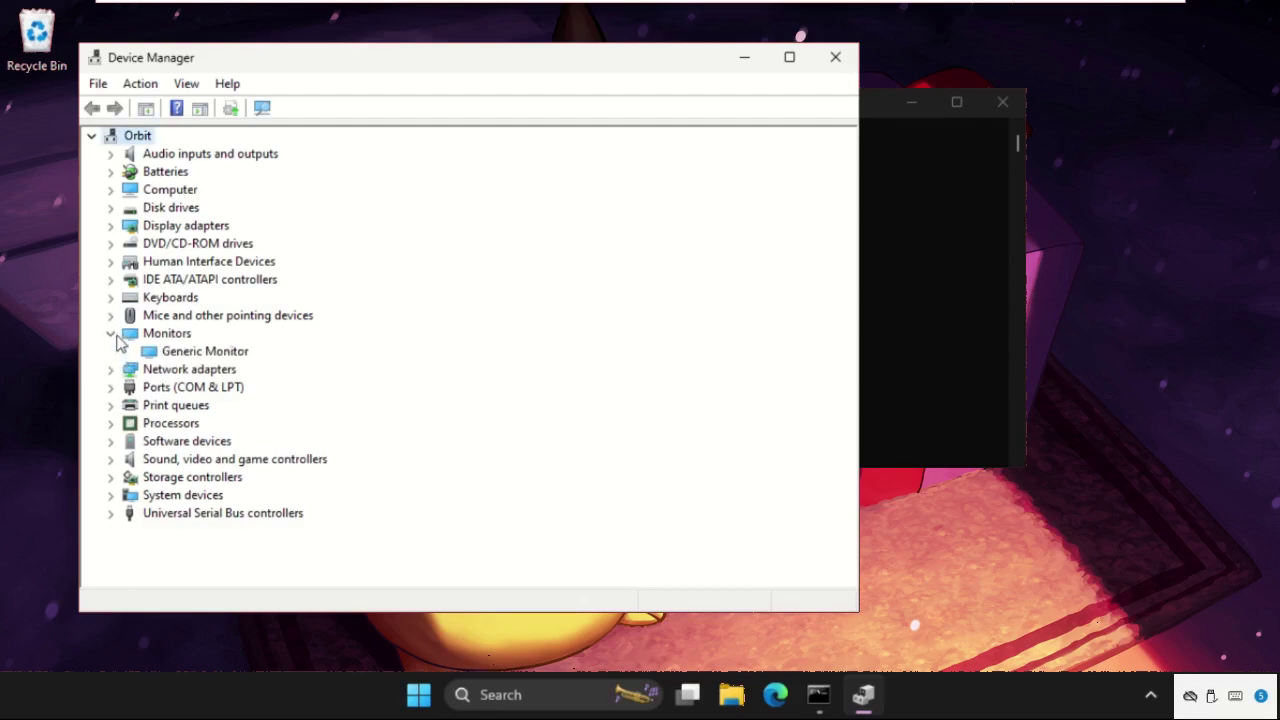
click(110, 333)
click(110, 297)
drag(271, 77, 615, 101)
right_click(600, 342)
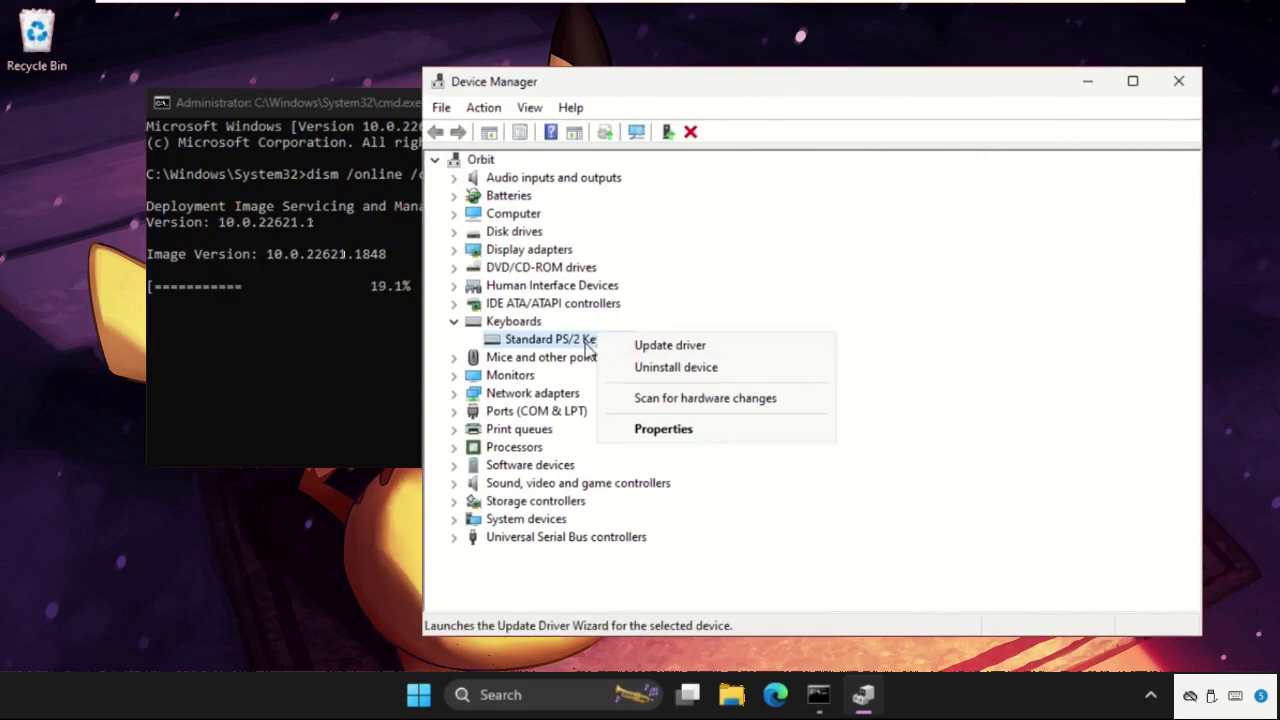
click(652, 430)
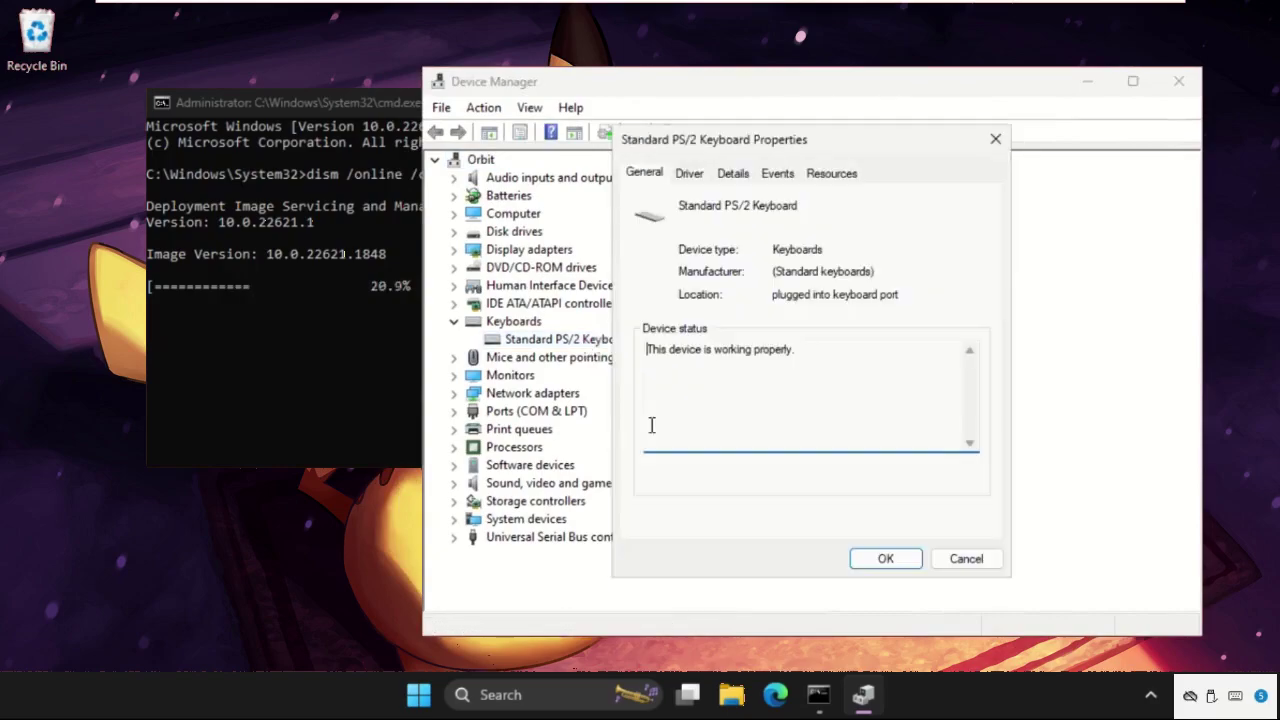
click(691, 176)
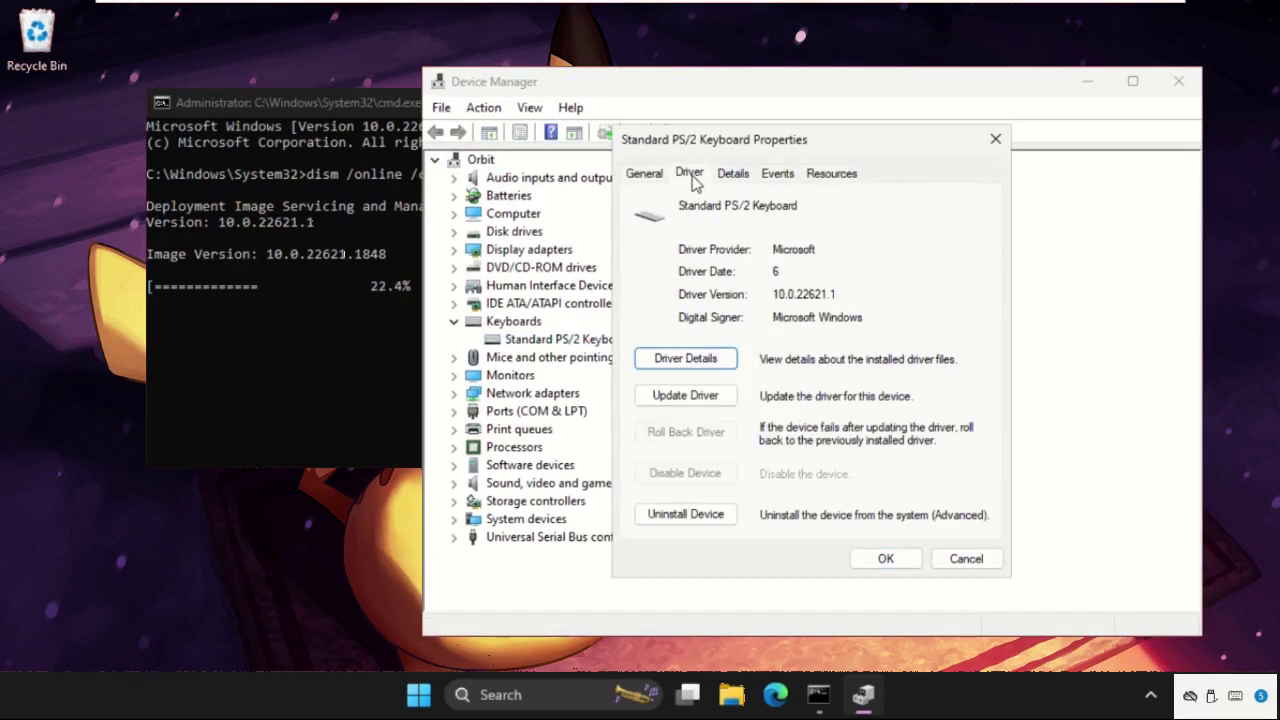
- Start updating the Standard PS/2 Keyboard driver with an automatic driver search, and return to the search options
click(704, 398)
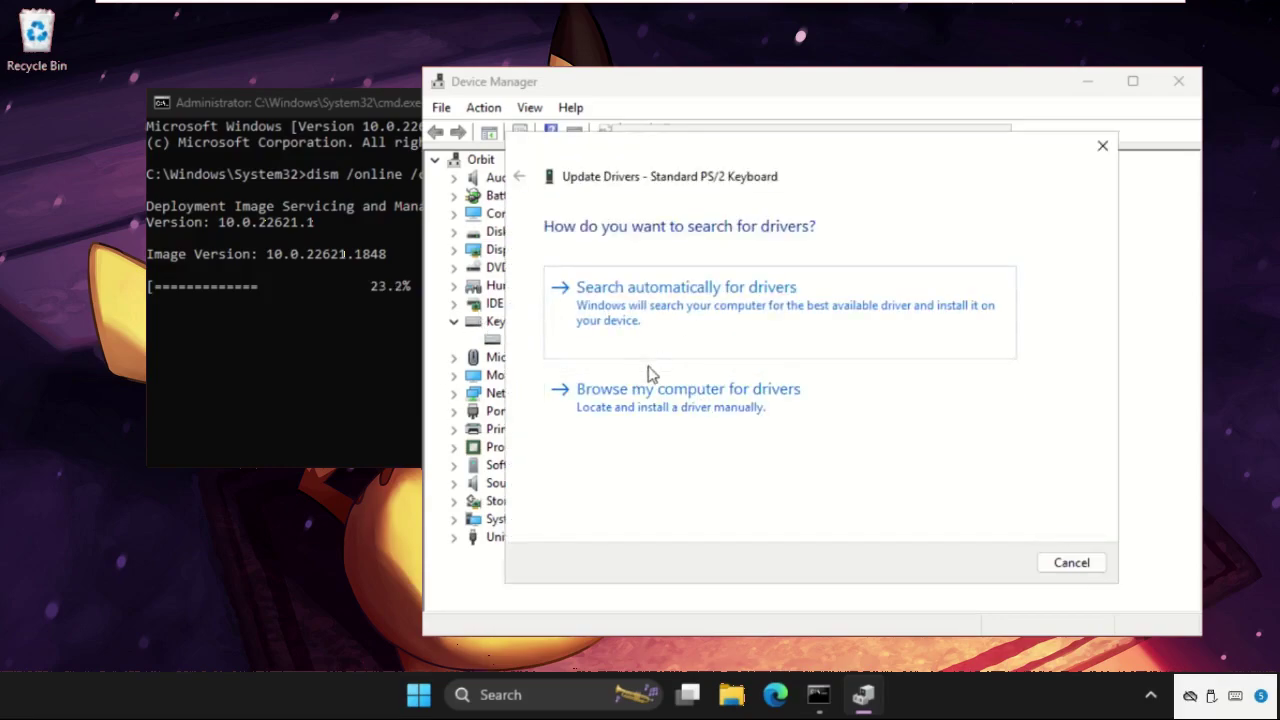
click(662, 308)
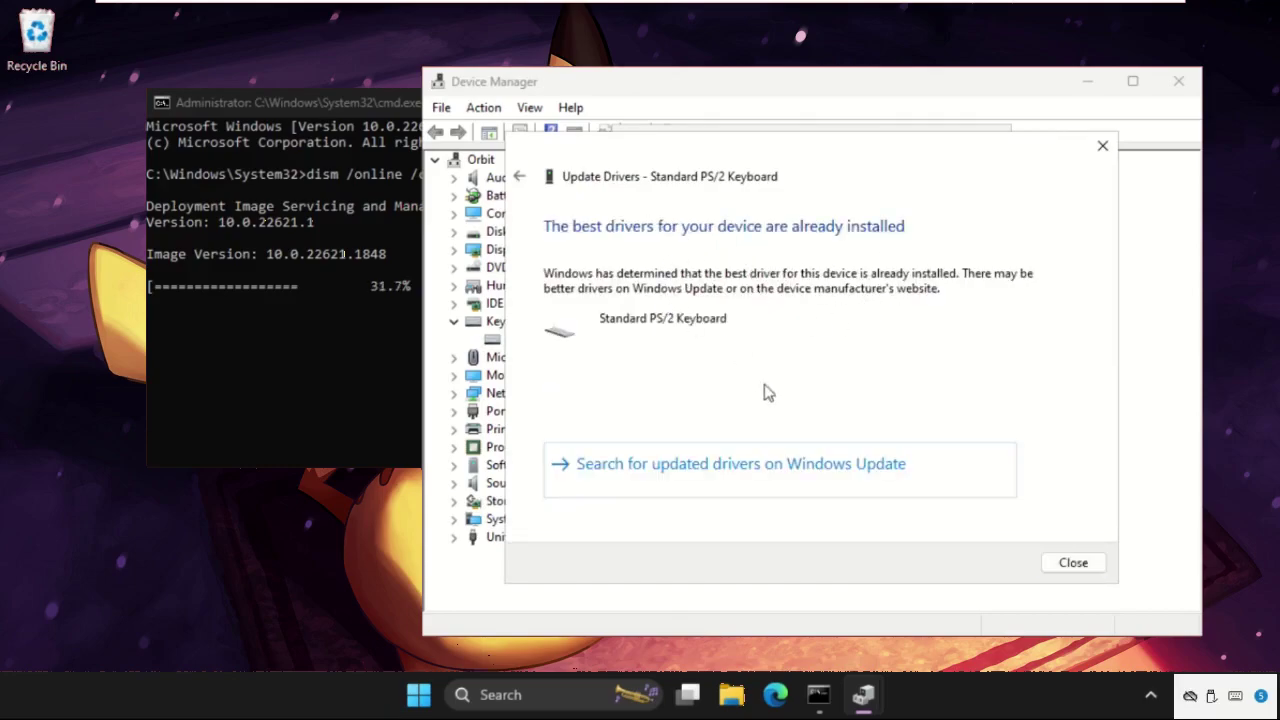
click(519, 175)
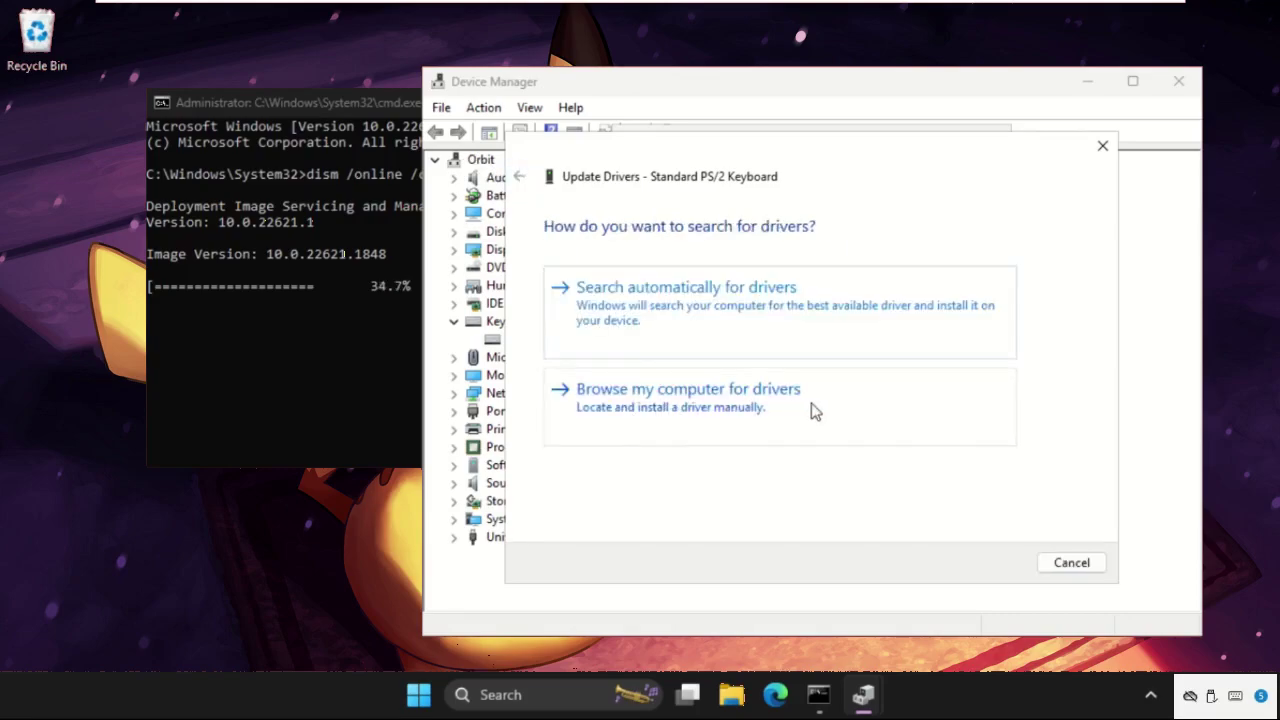
- Install the Standard PS/2 Keyboard driver manually from the list of available drivers on the computer
click(676, 415)
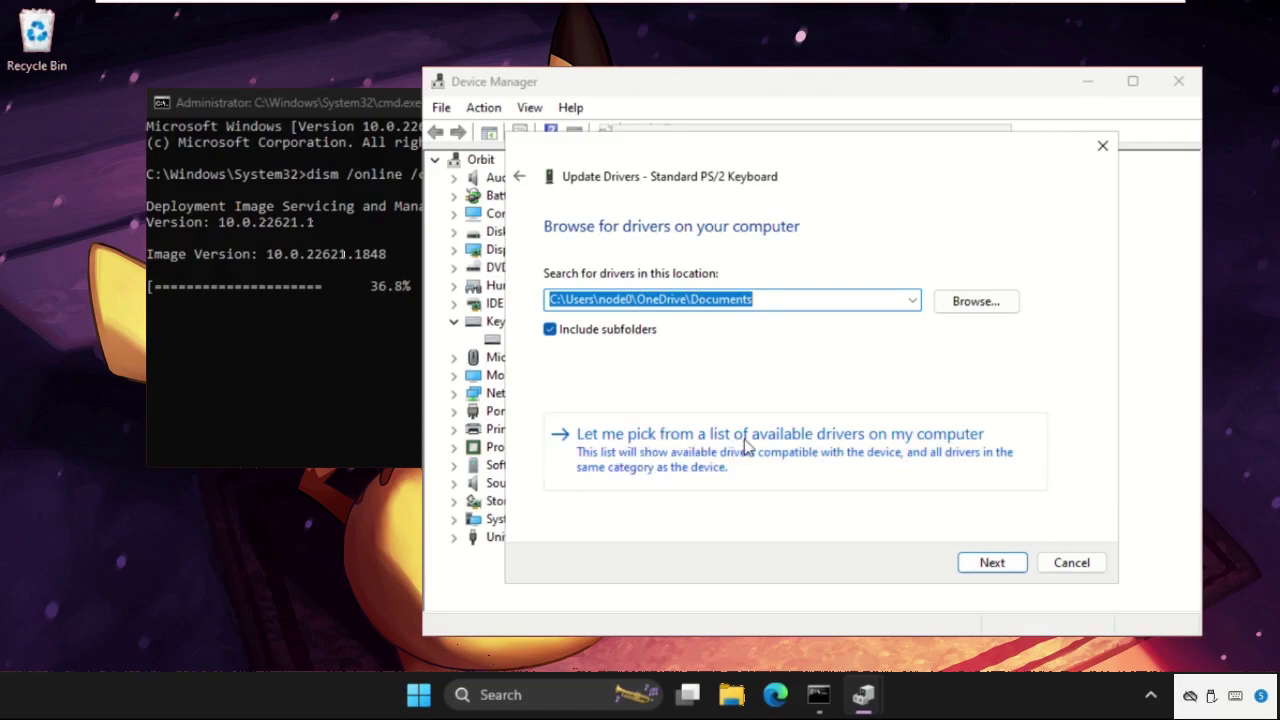
click(716, 480)
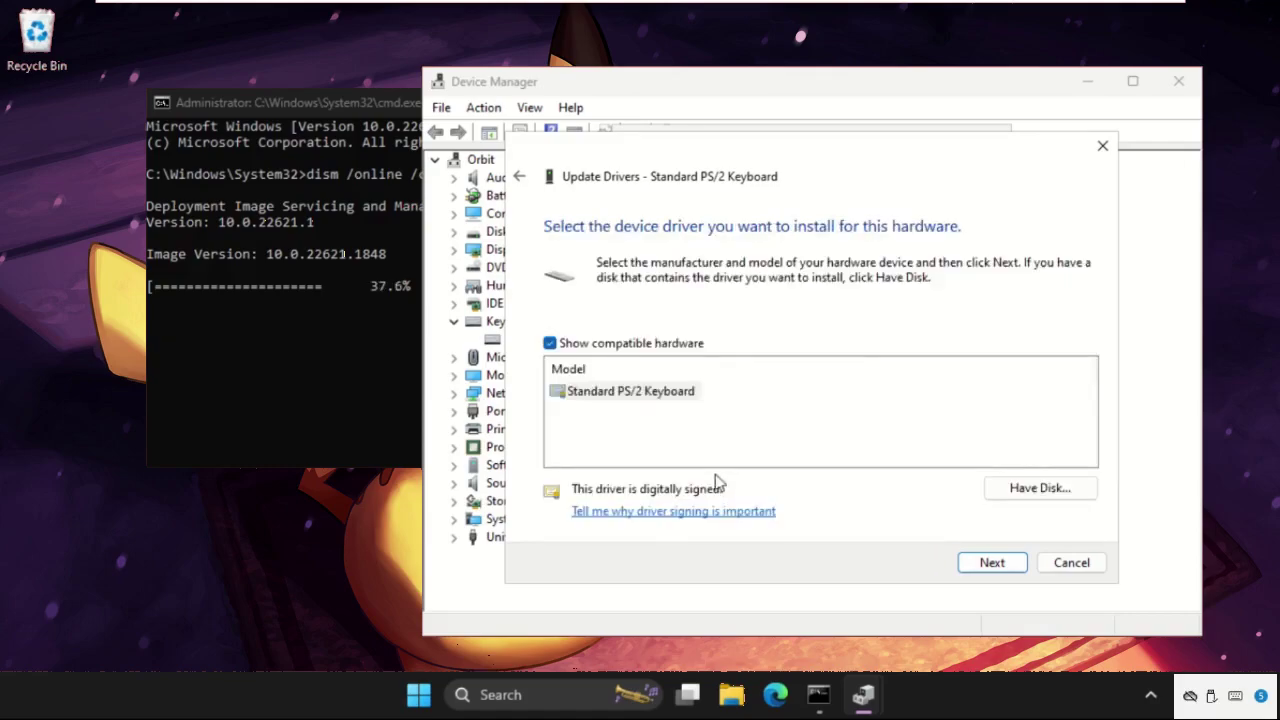
click(644, 398)
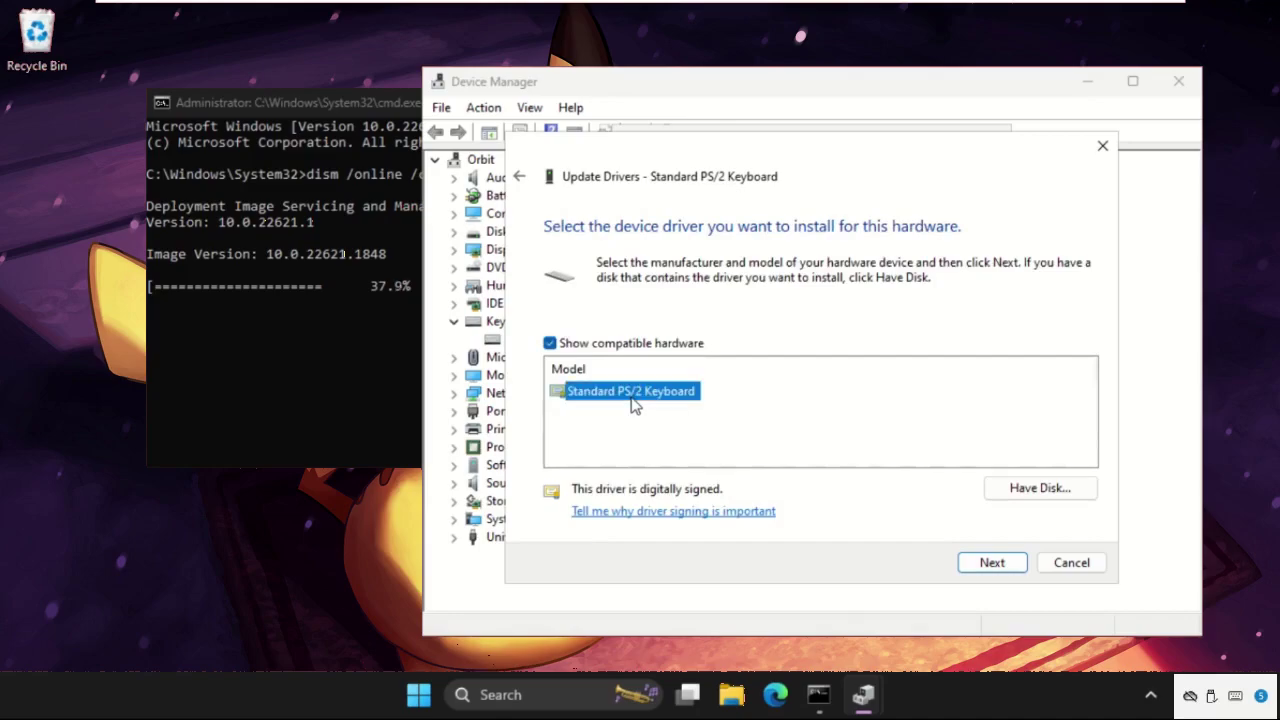
click(1004, 560)
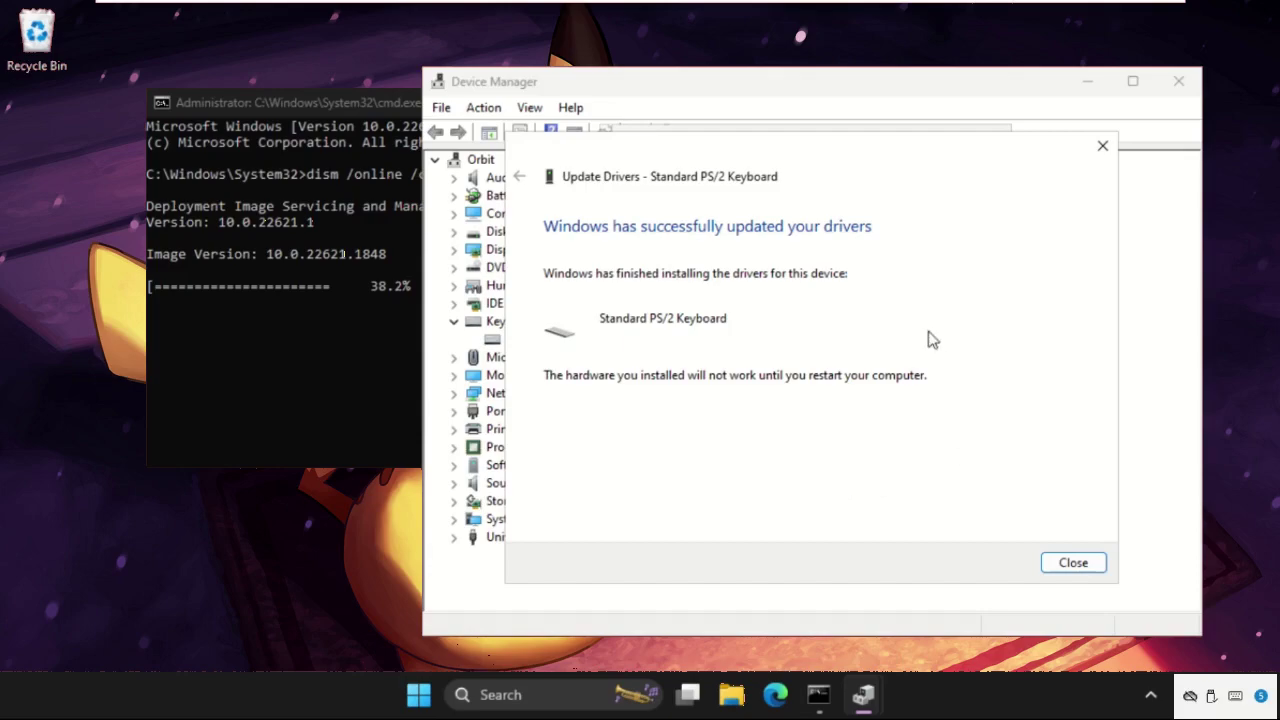
- Close the driver wizard and keyboard properties, decline restarting the computer, and close Device Manager
click(1101, 148)
click(1004, 143)
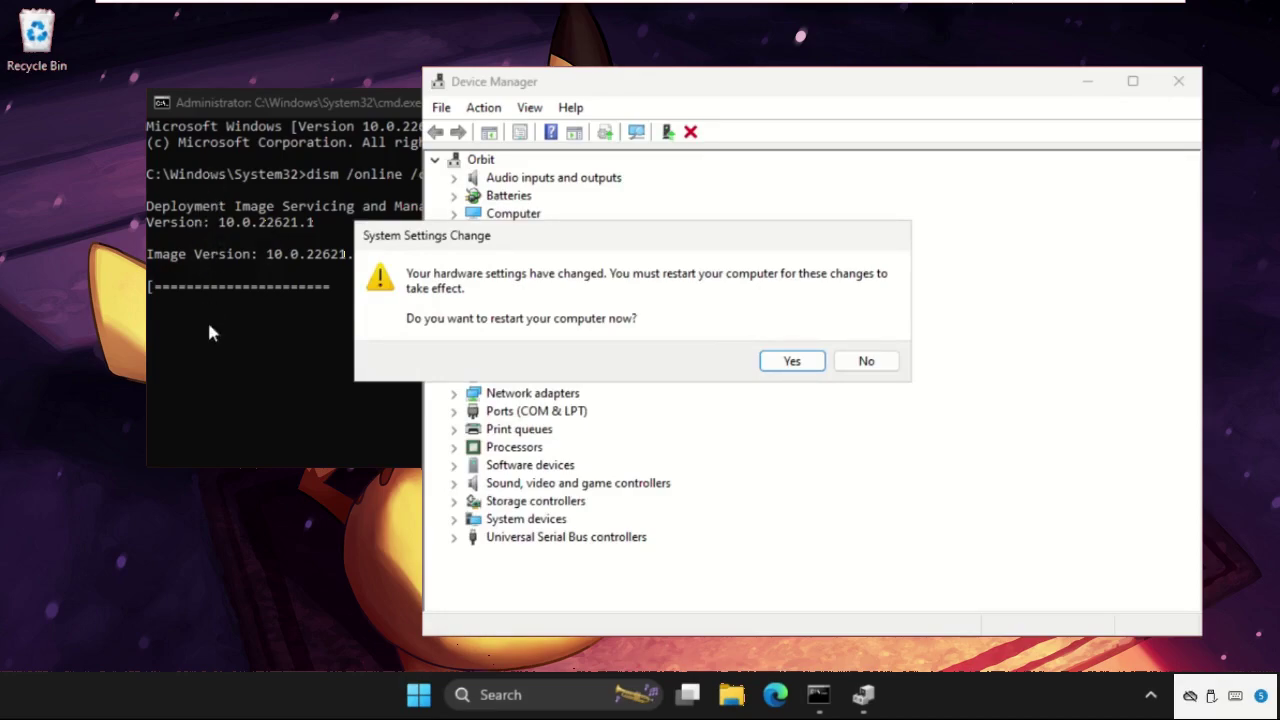
click(868, 363)
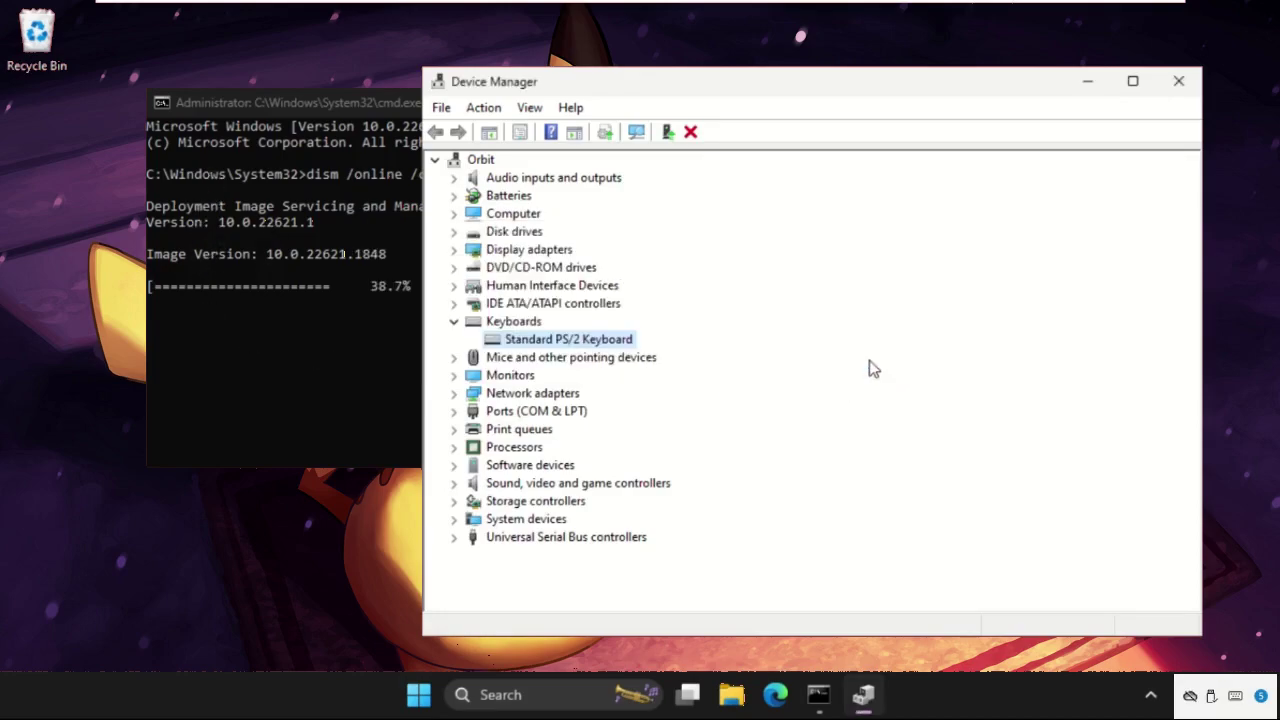
click(1180, 90)
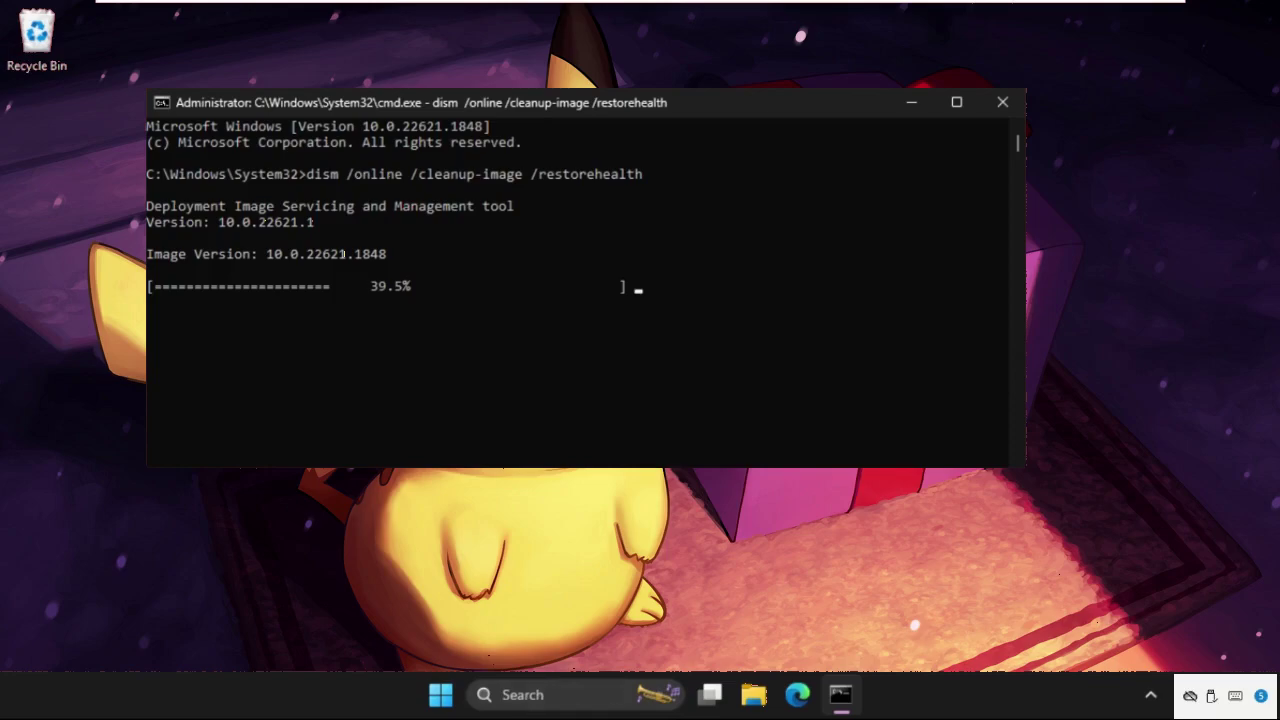
click(513, 693)
click(391, 607)
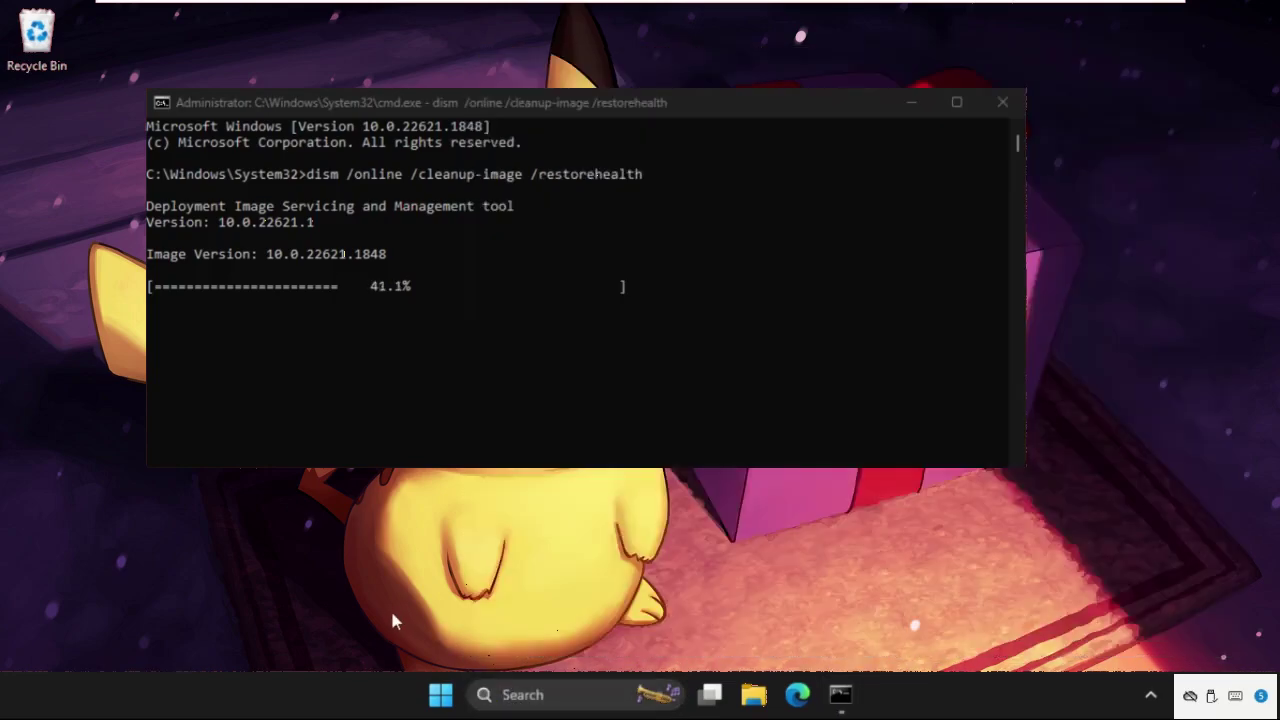
- Open the Windows Services console by running services.msc
key(super+r)
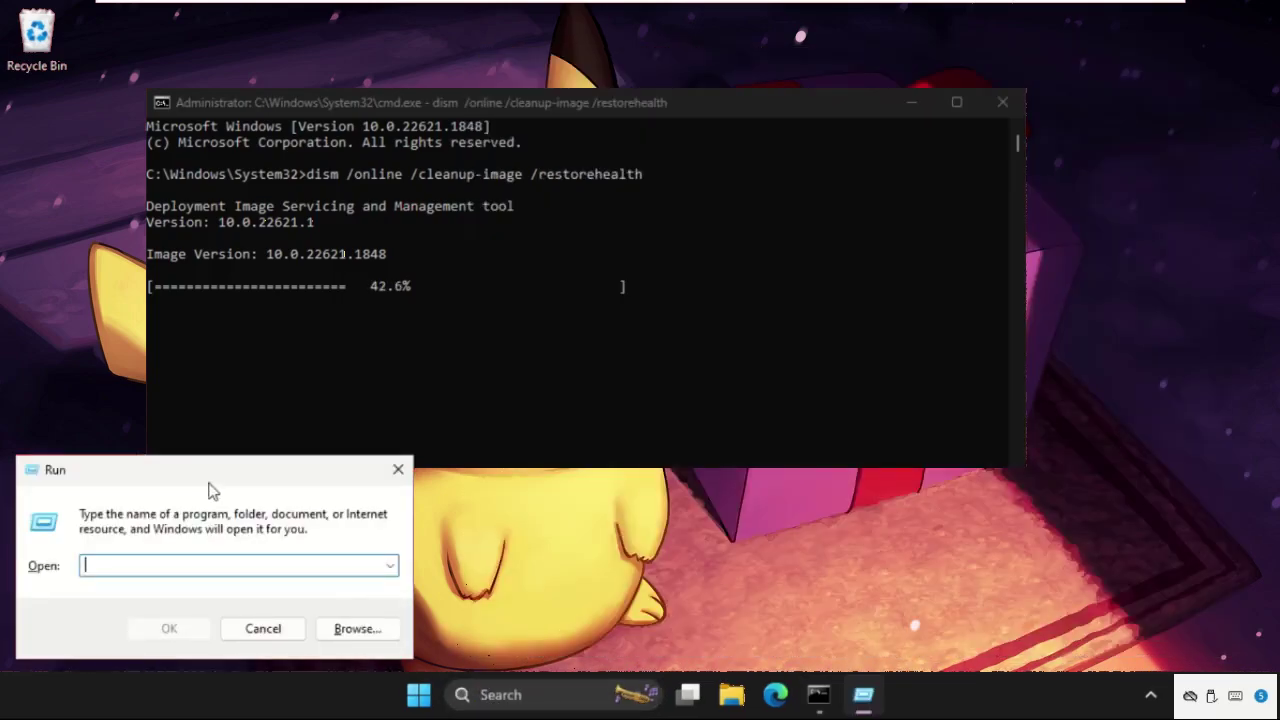
drag(230, 480, 707, 358)
text(services.msc)
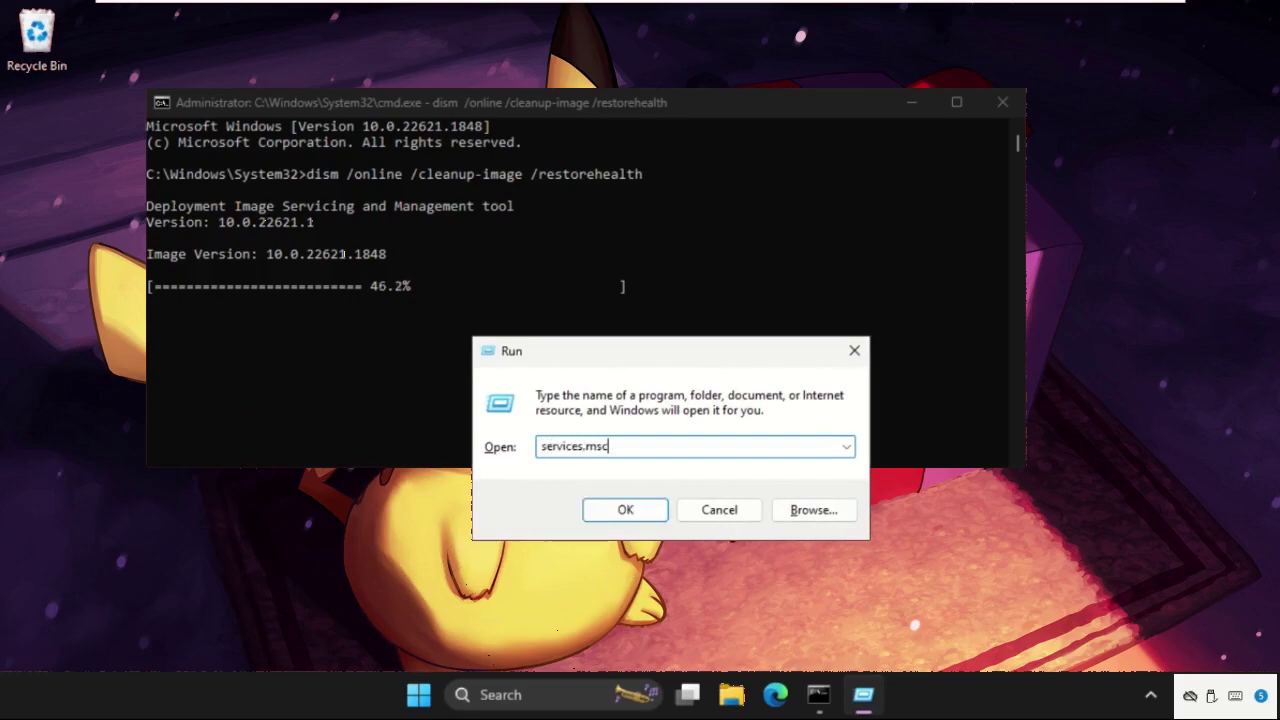
key(Return)
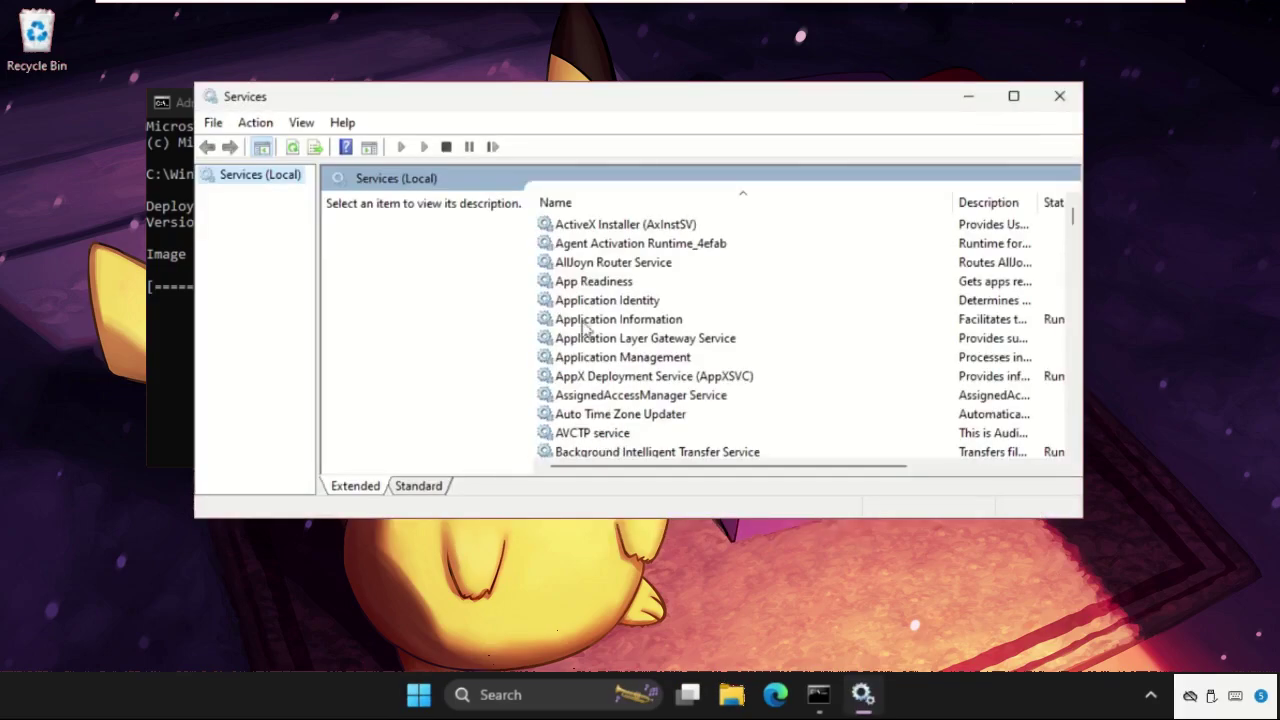
- Find the Windows Update service in the list of local services and restart it
click(645, 340)
text(we)
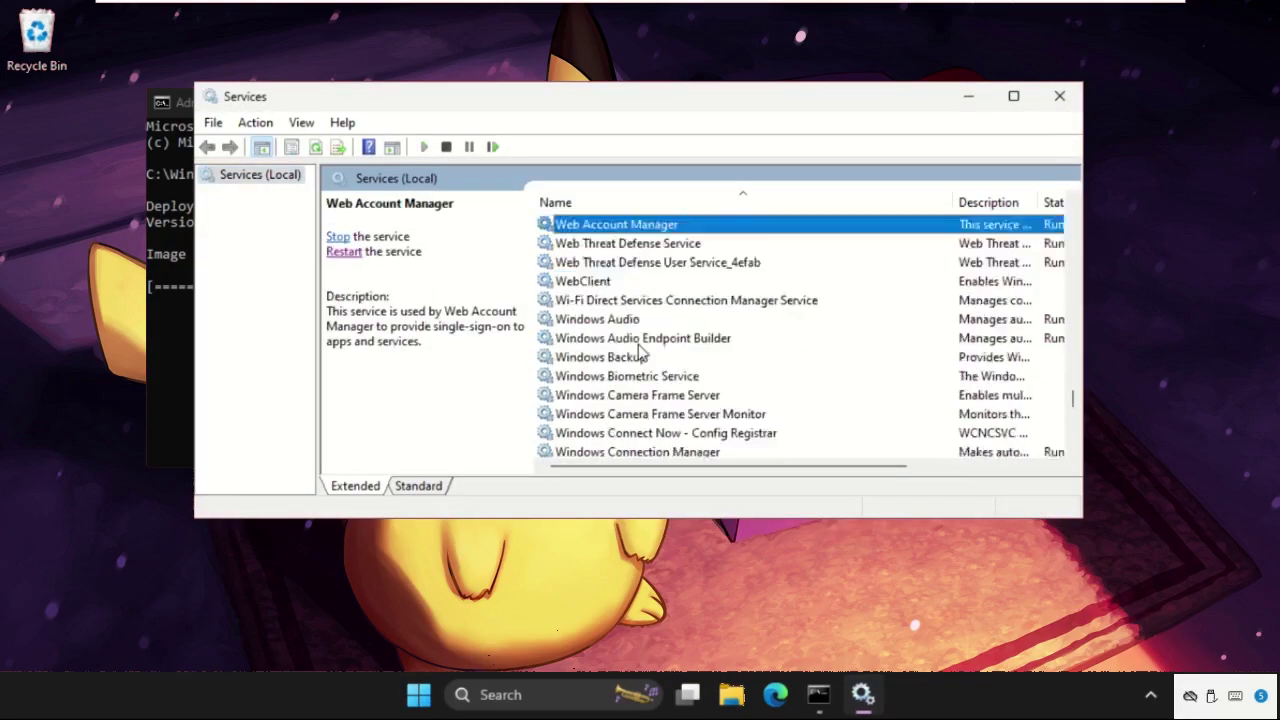
scroll(640, 360, down, 12)
scroll(640, 368, up, 1)
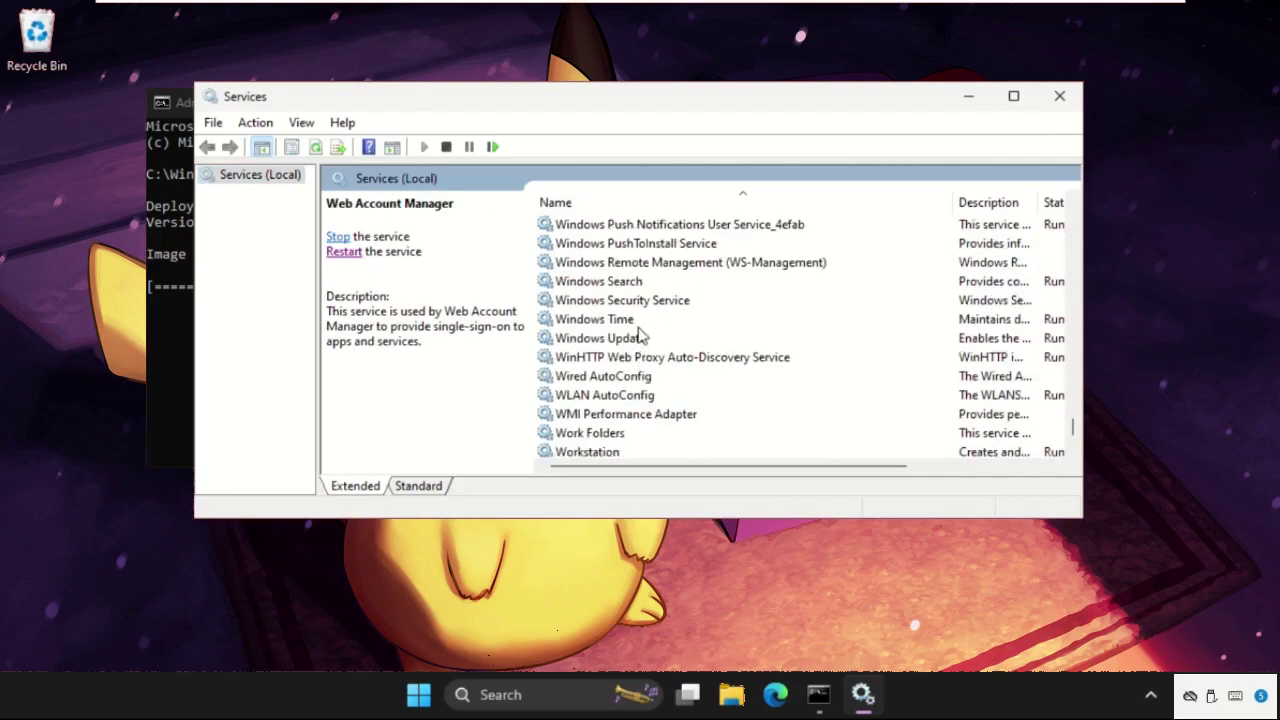
click(595, 339)
right_click(590, 340)
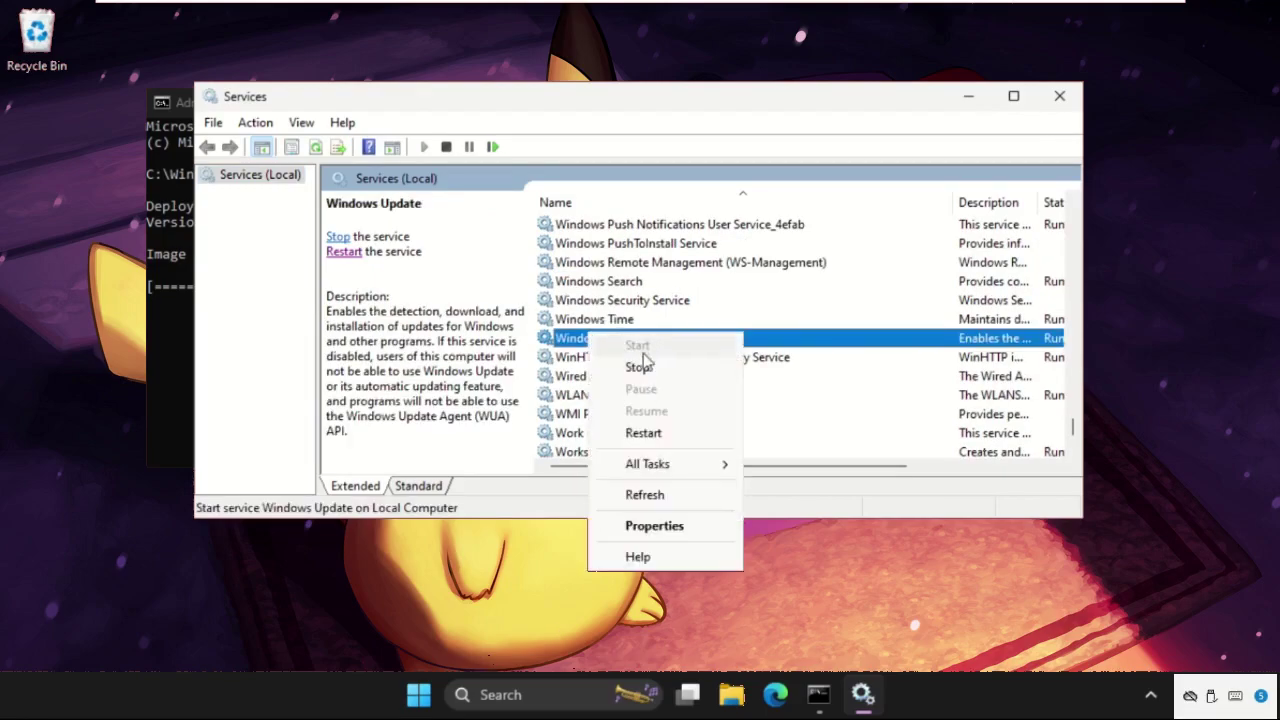
click(643, 432)
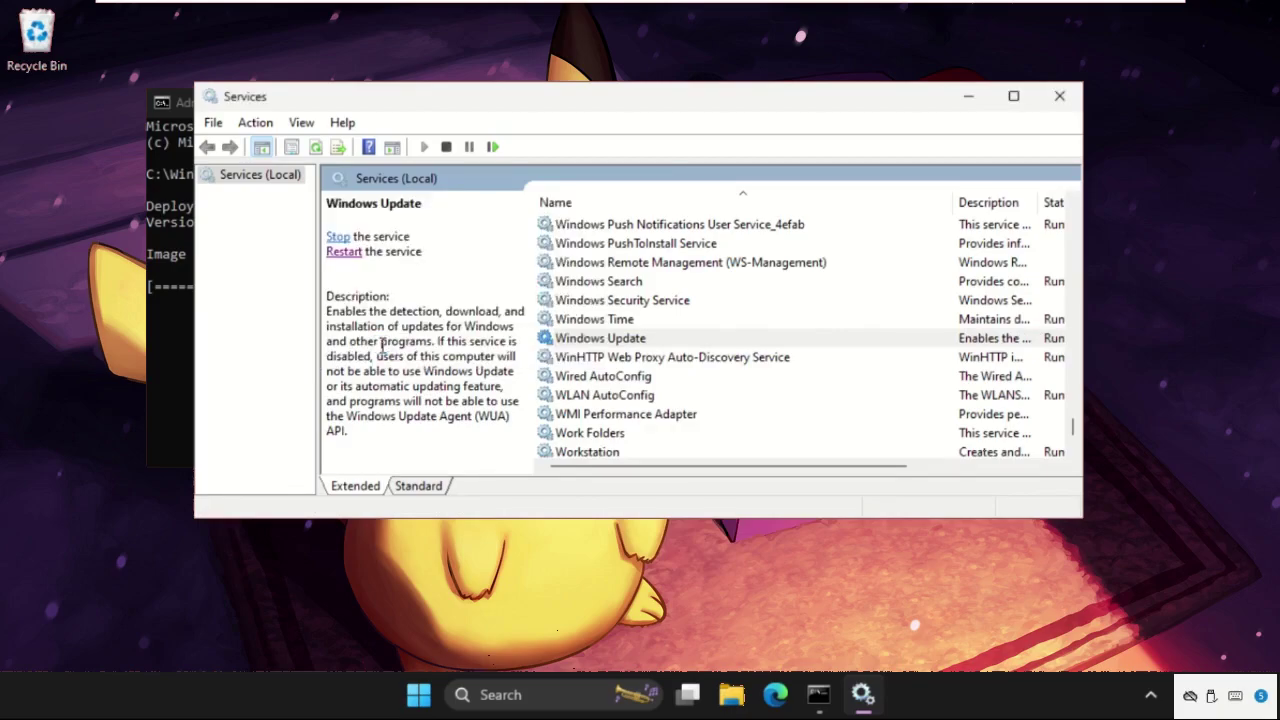
- Set the Windows Update service's startup type to Automatic in its properties, apply it, and close the Services console
right_click(609, 342)
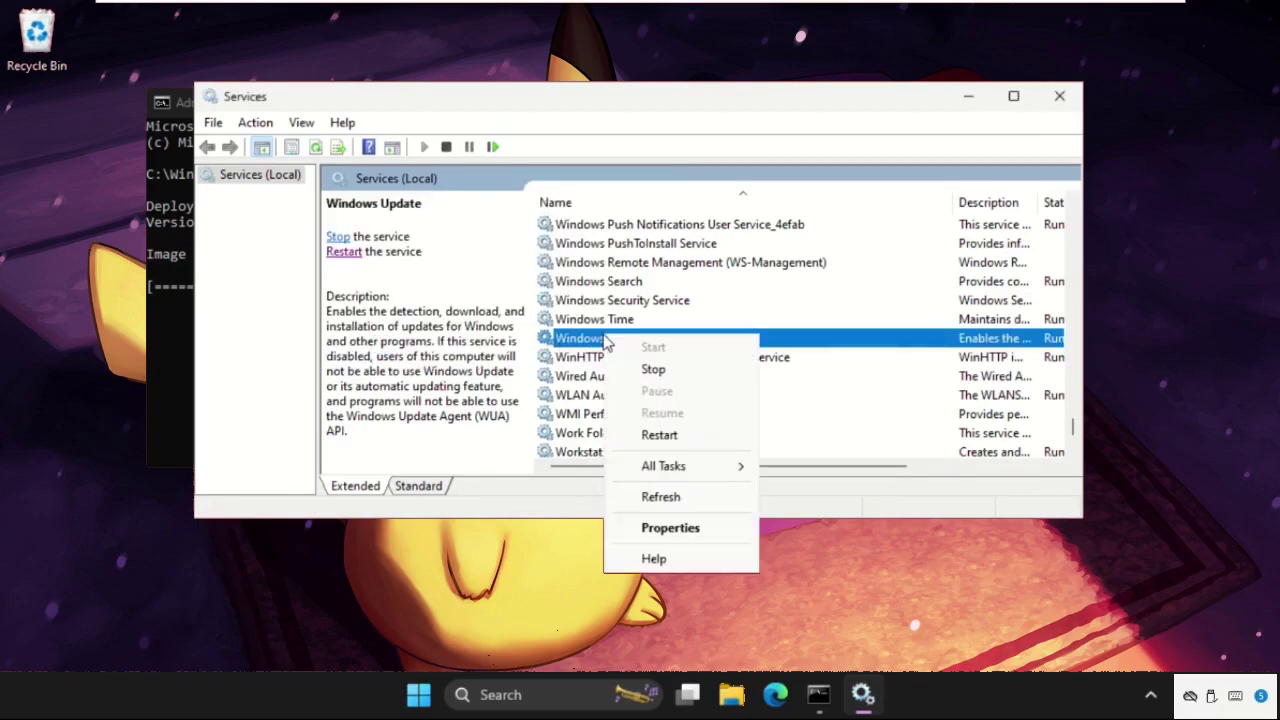
click(668, 529)
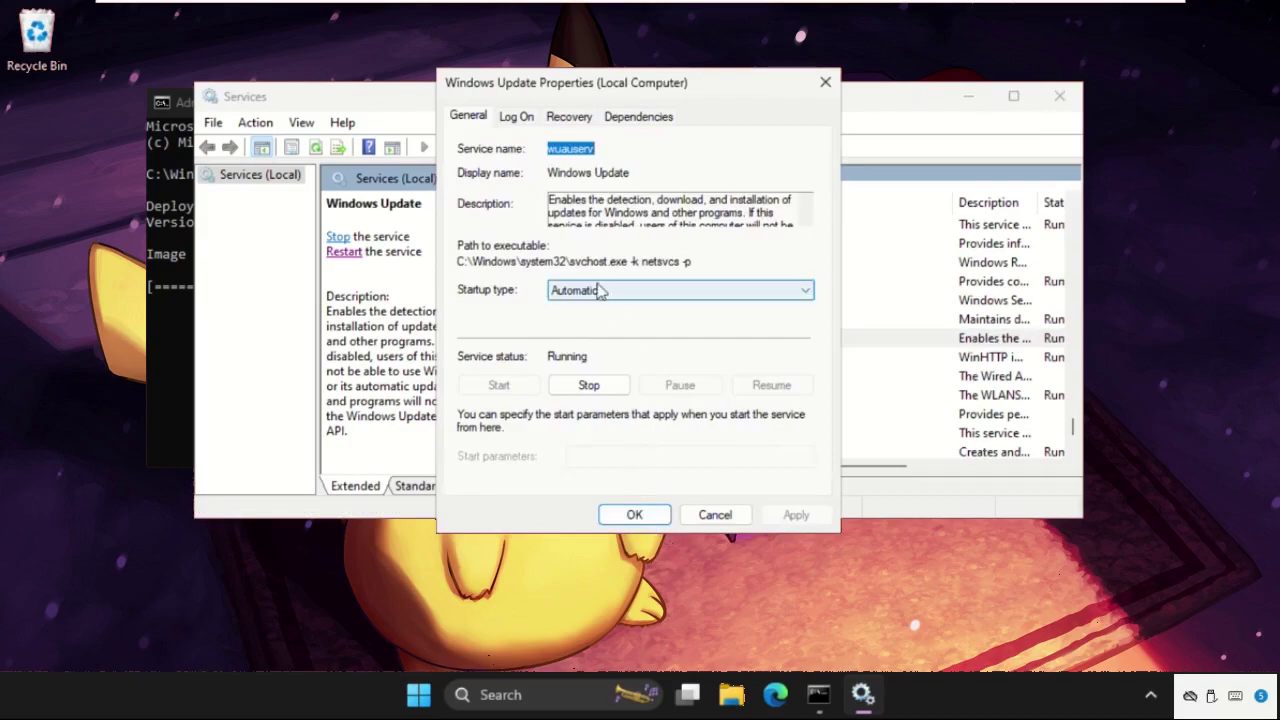
click(560, 291)
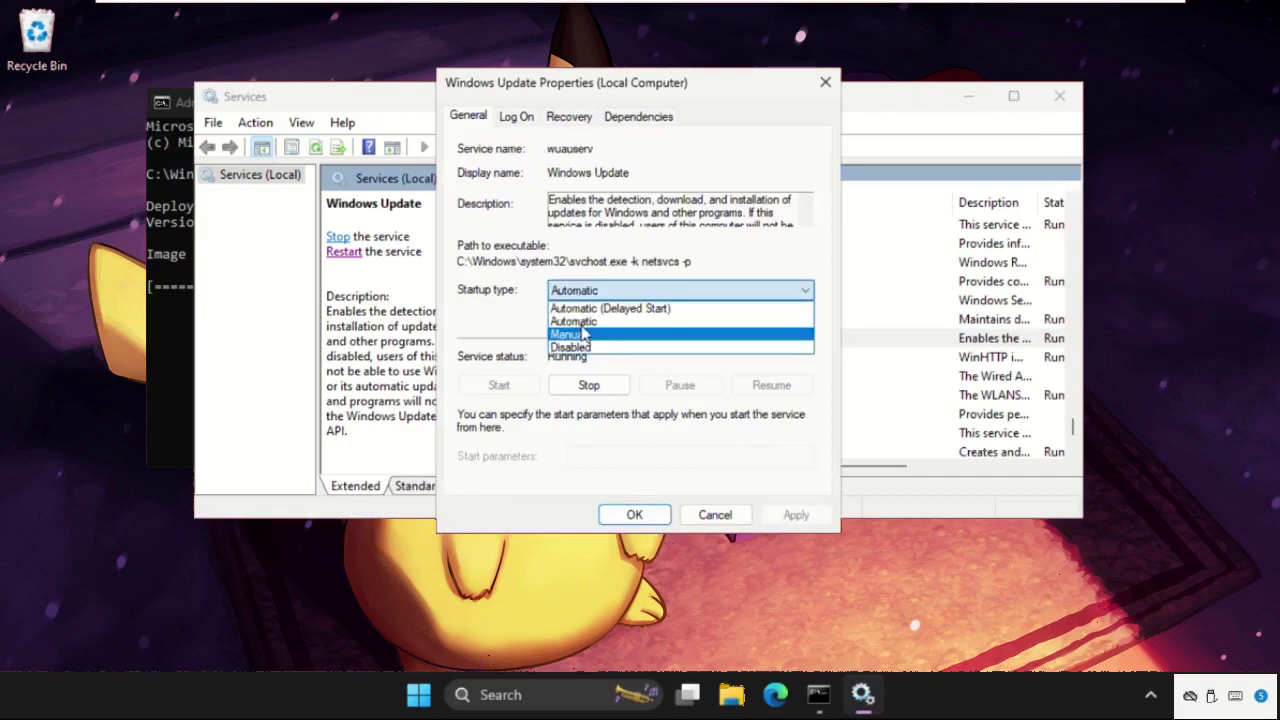
click(577, 322)
click(796, 515)
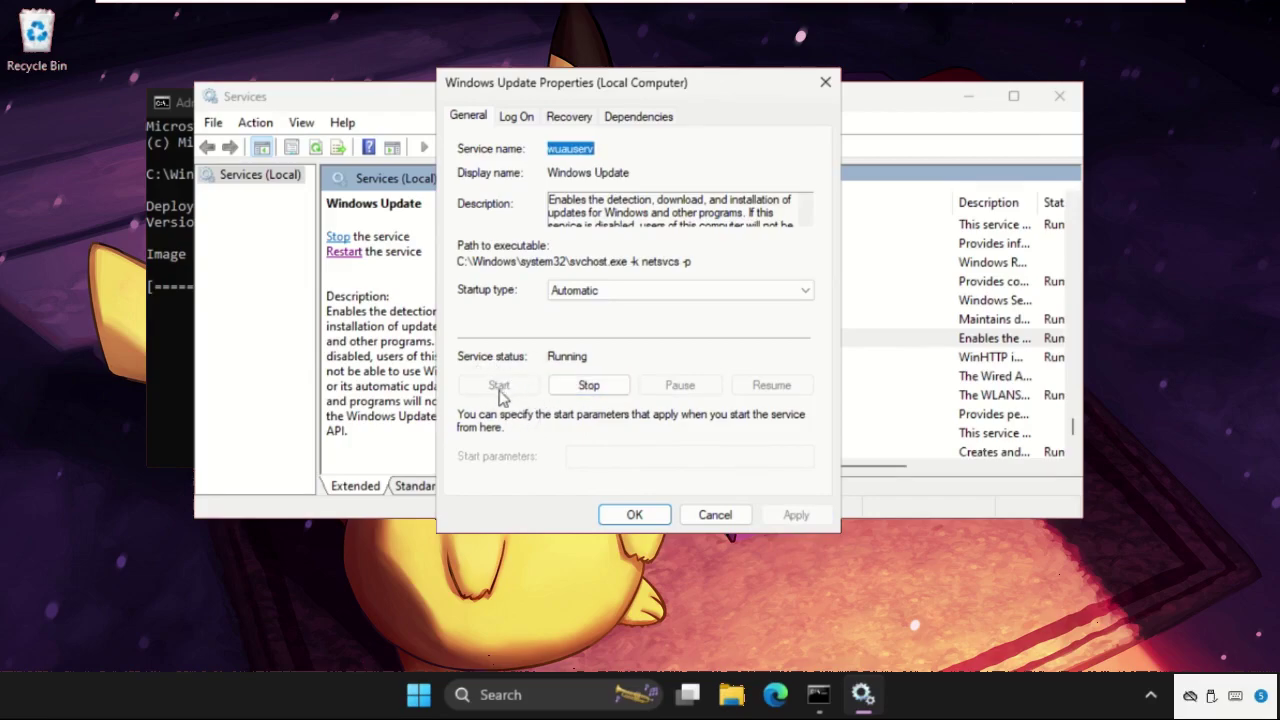
click(635, 516)
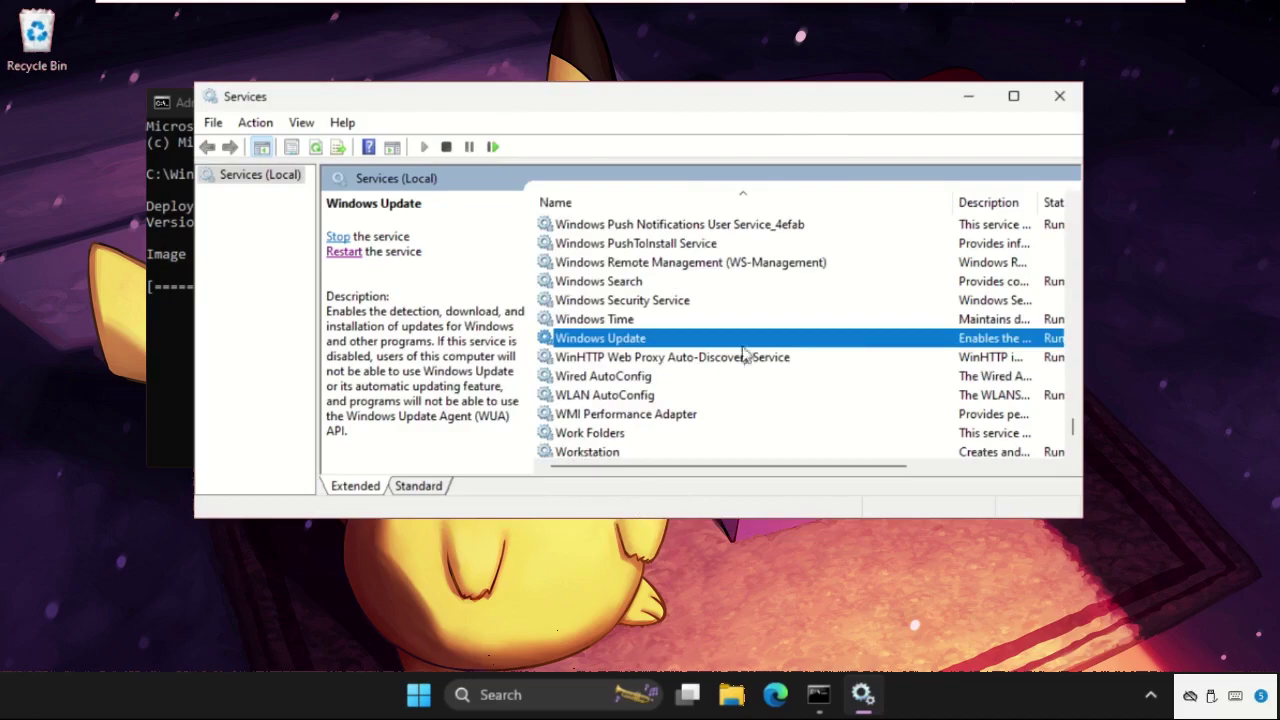
click(1060, 97)
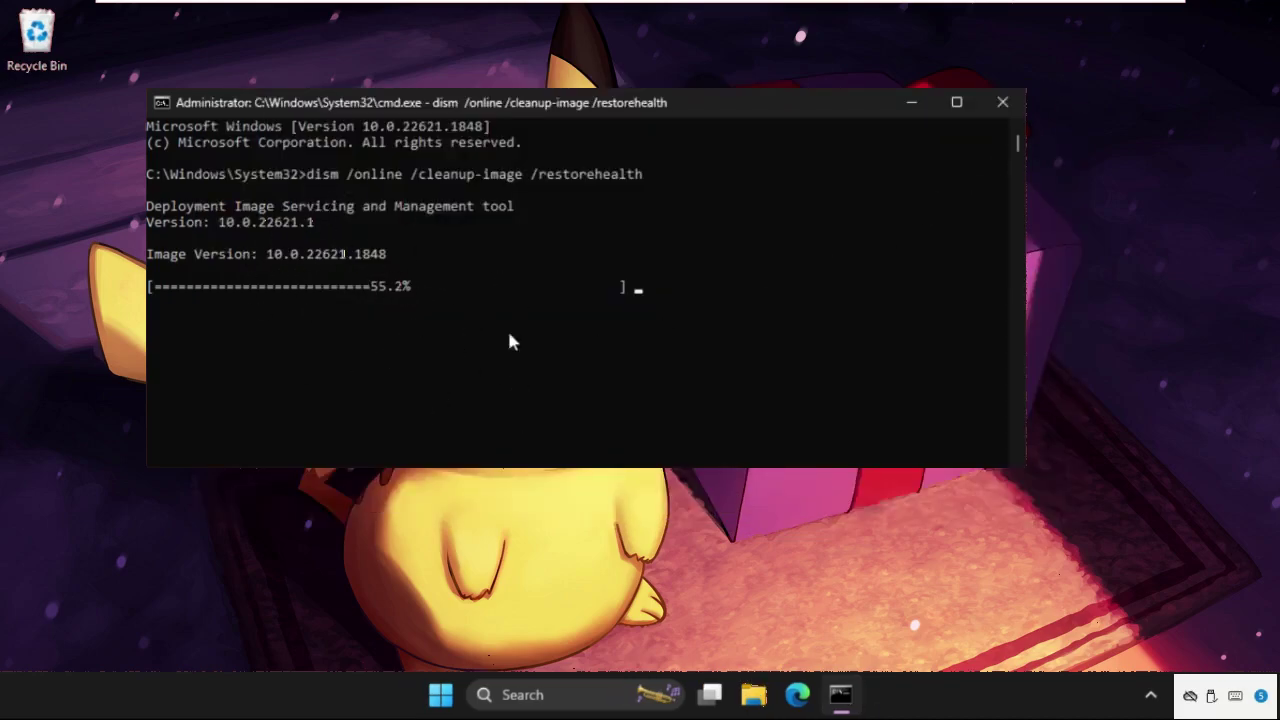
- Bring up the computer's power options for a restart
click(441, 697)
click(888, 626)
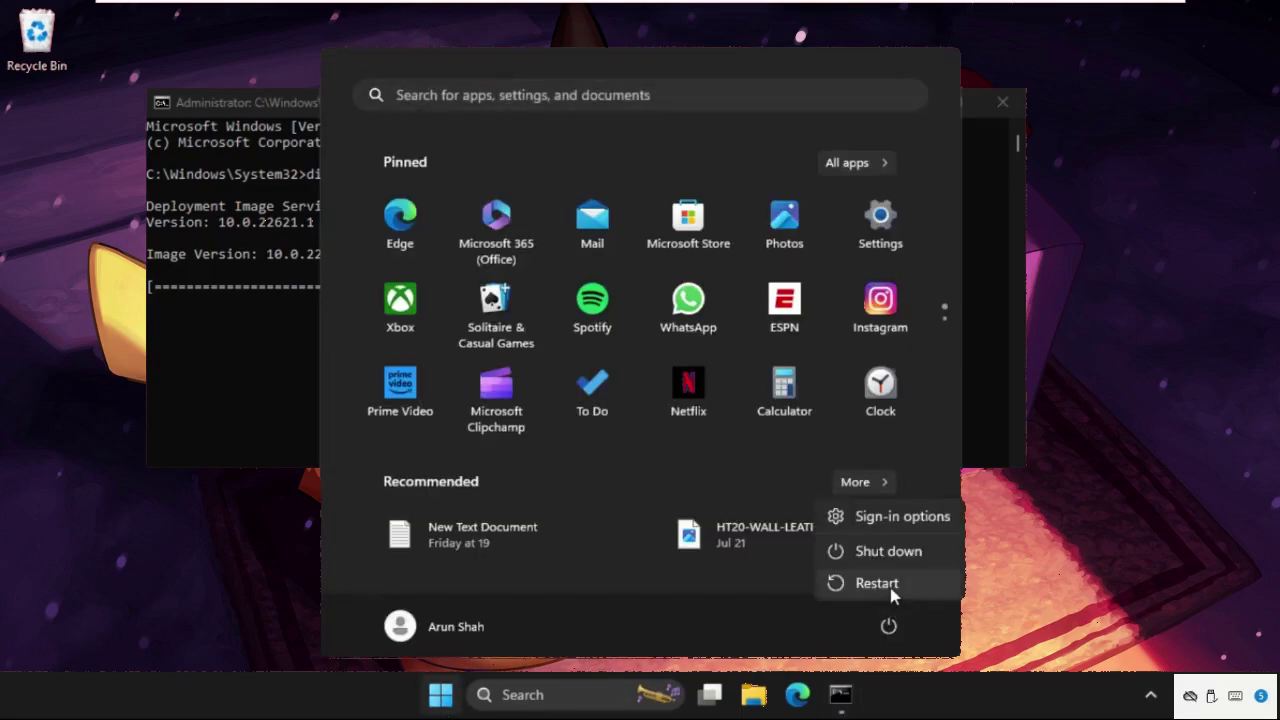